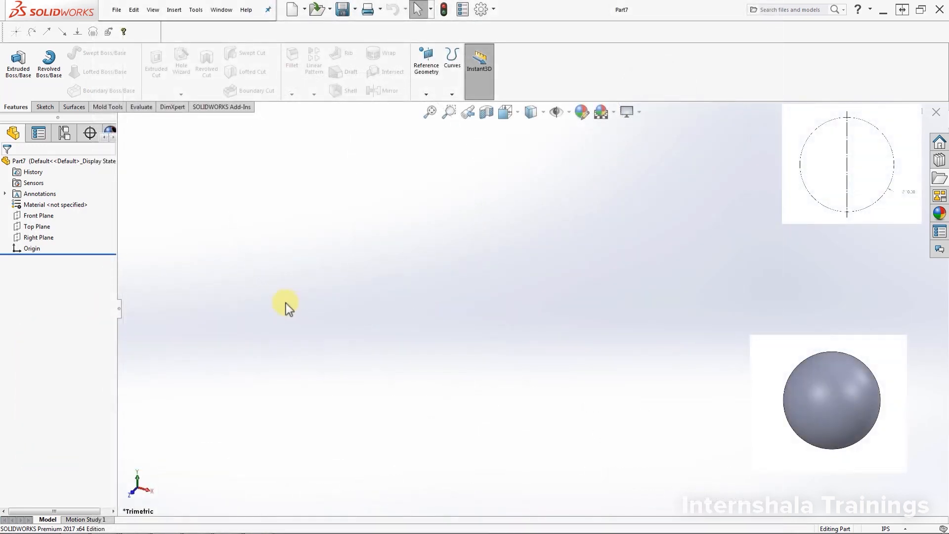
Sketch a 180° centerpoint arc on the Front Plane, centred on the origin and bulging left, with a radius of about 3.05 in
click(49, 217)
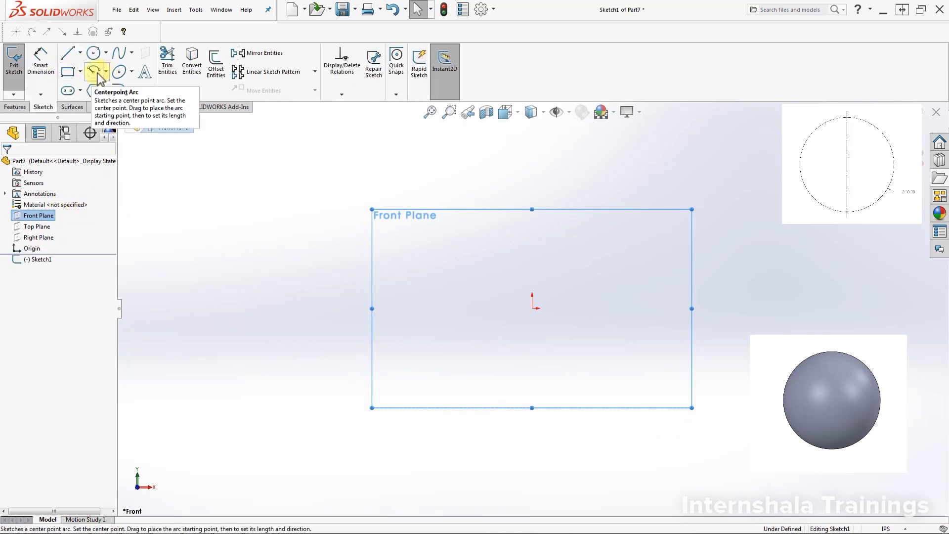
click(95, 75)
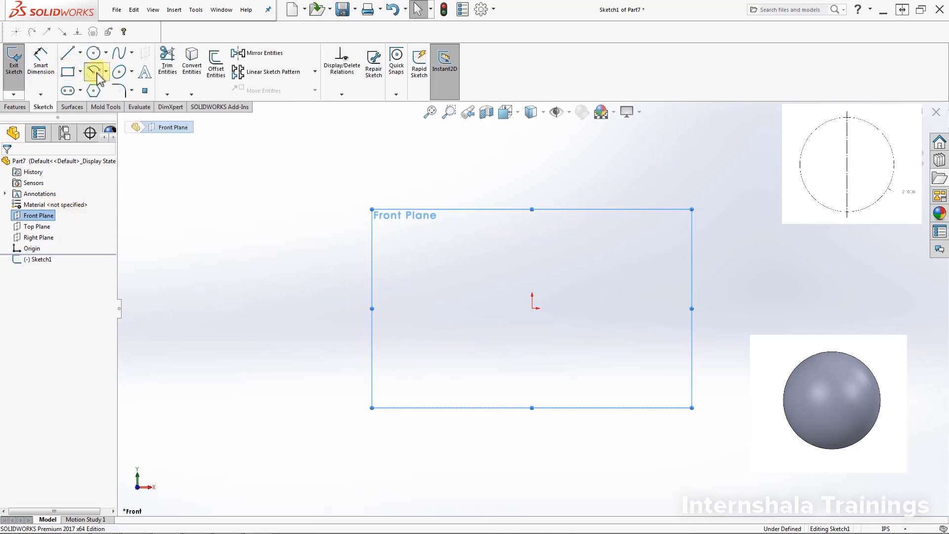
click(533, 308)
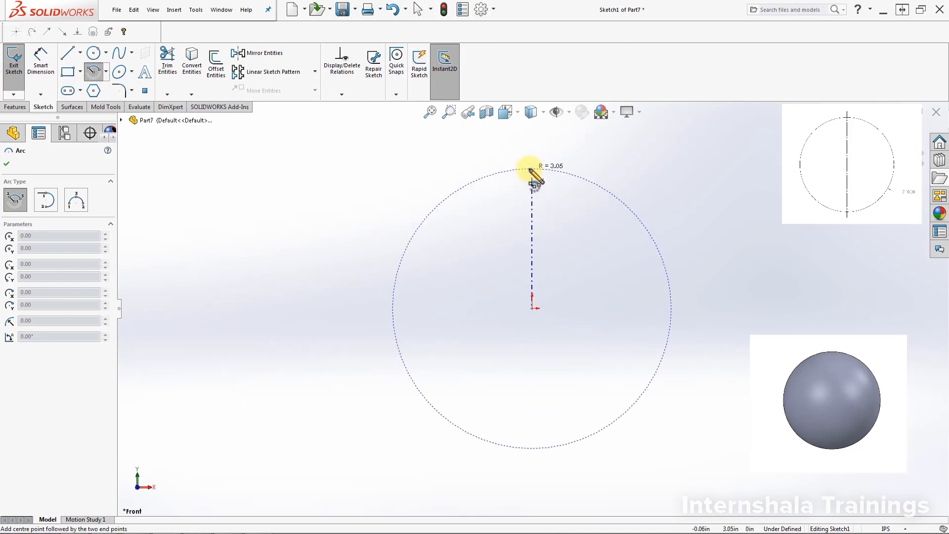
click(532, 170)
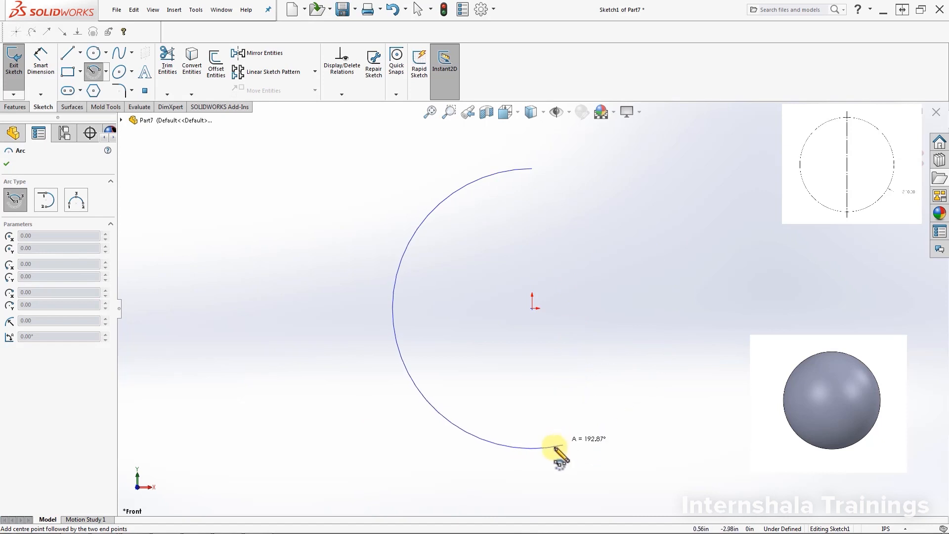
click(532, 448)
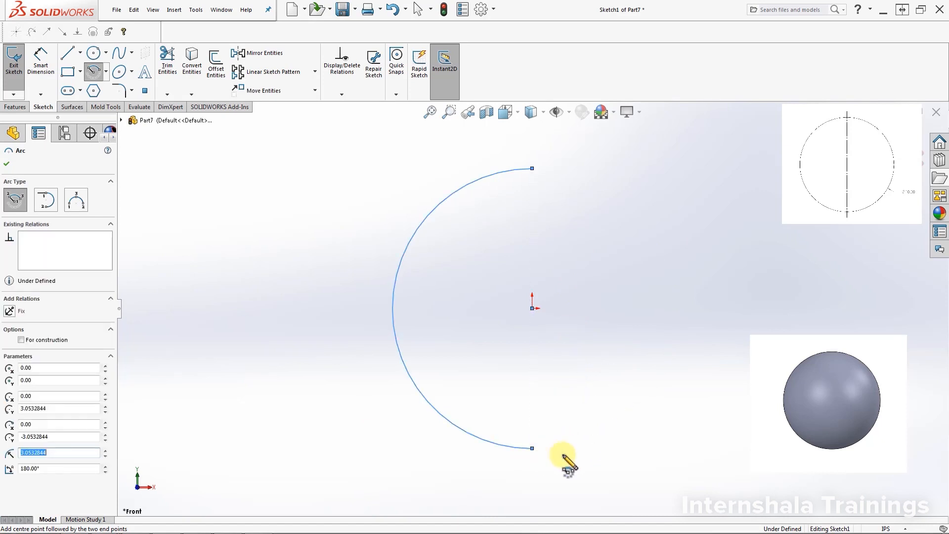
Close the semicircle with a vertical line between the arc's upper and lower endpoints
click(68, 52)
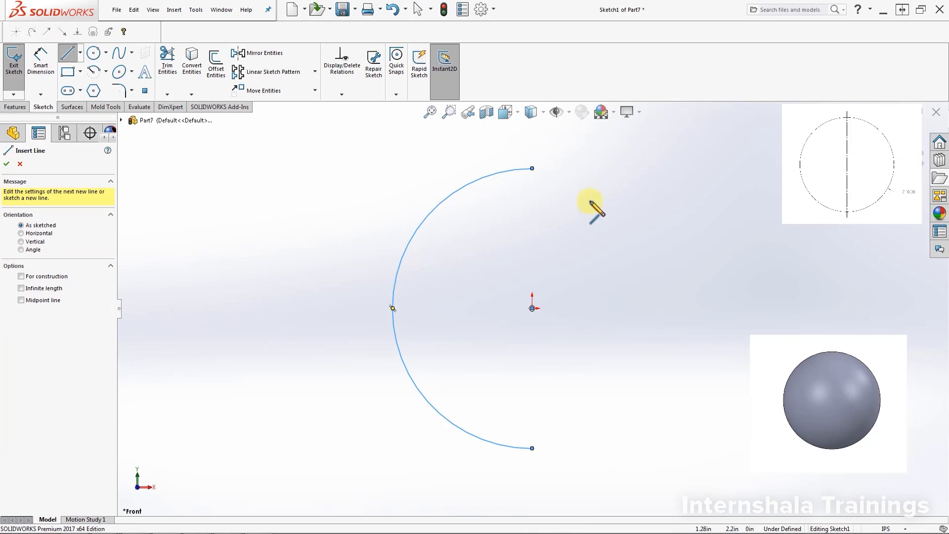
click(532, 168)
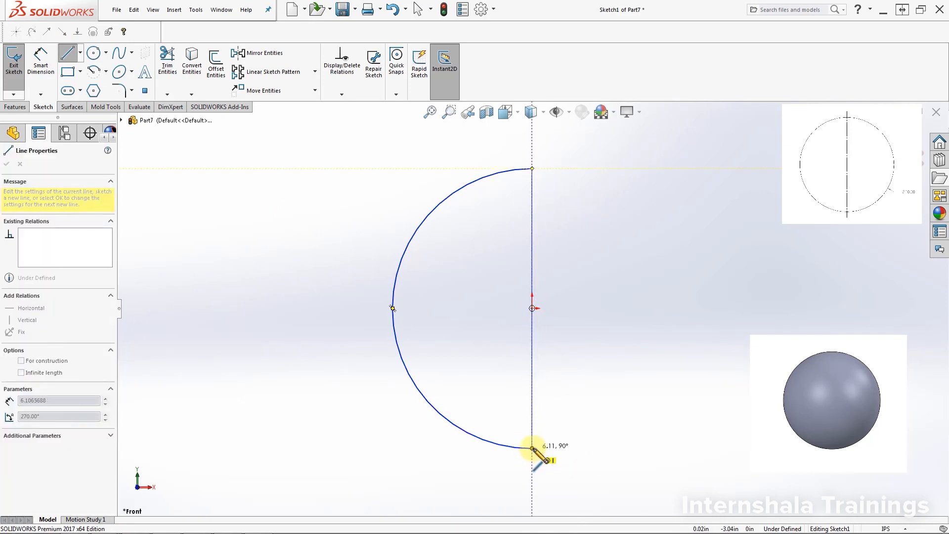
click(532, 448)
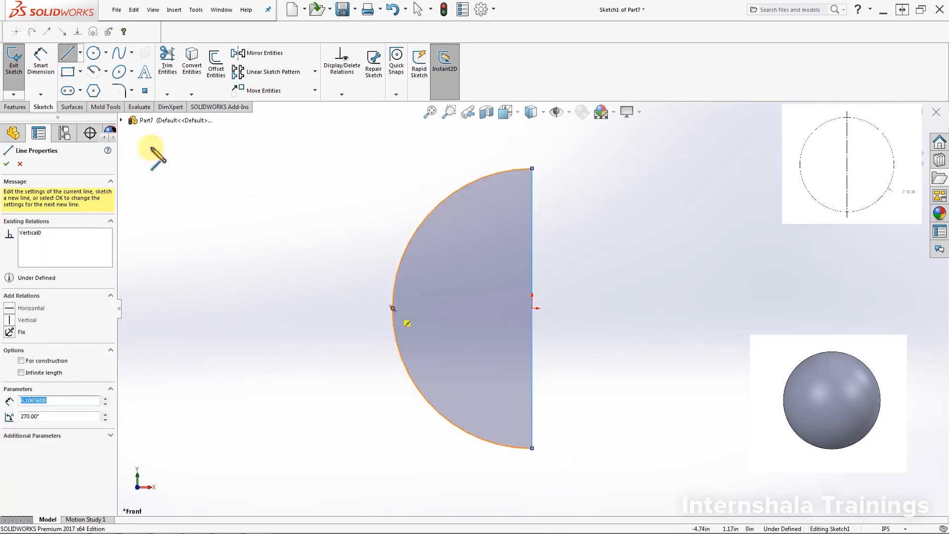
key(Escape)
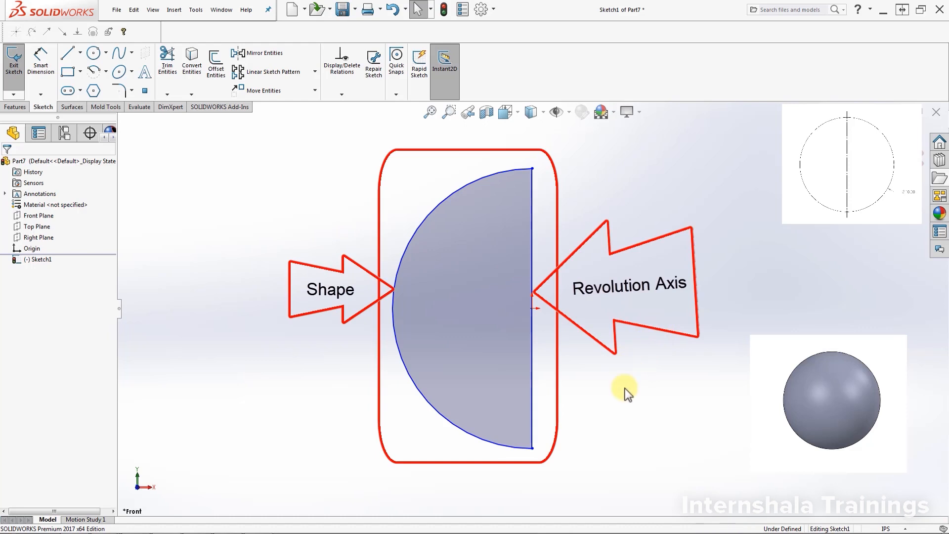
Dimension the arc's radius and set it to 5 in
click(44, 61)
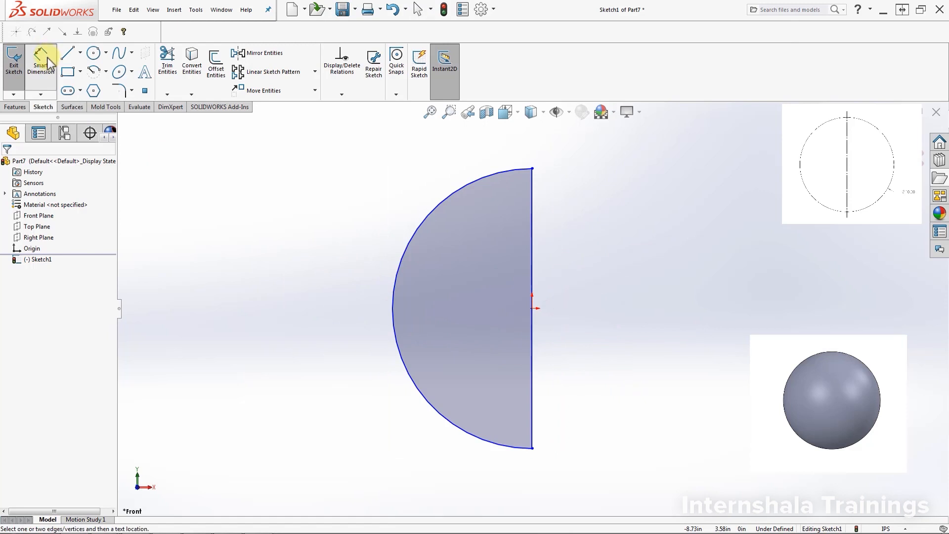
click(391, 306)
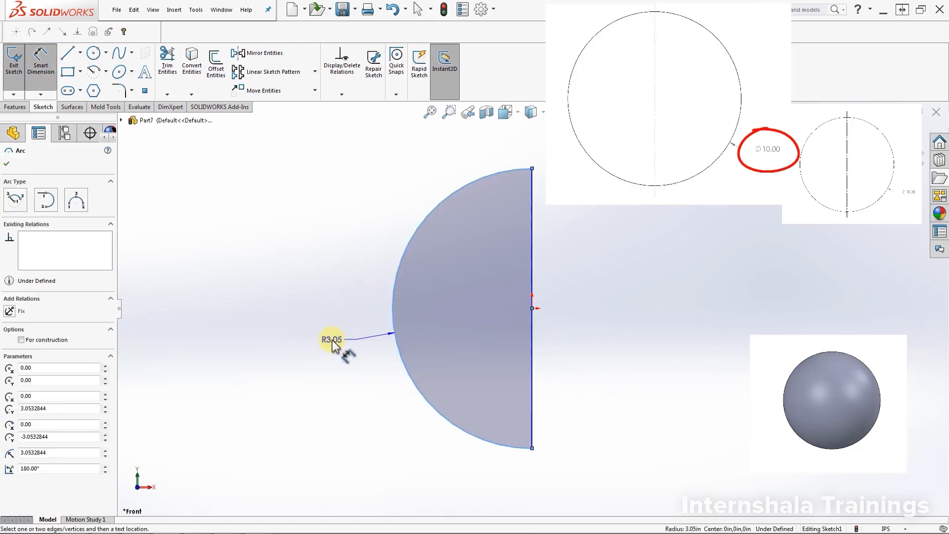
click(332, 340)
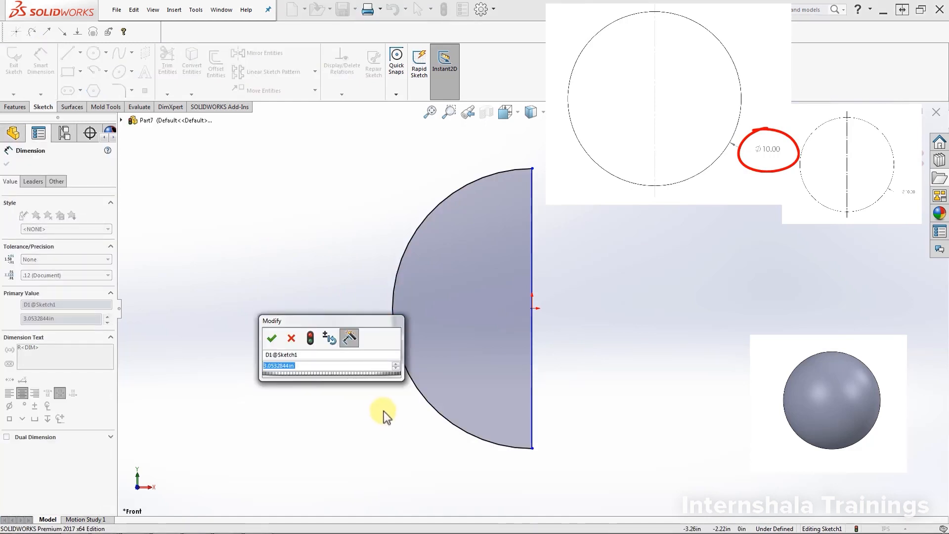
drag(285, 332, 286, 370)
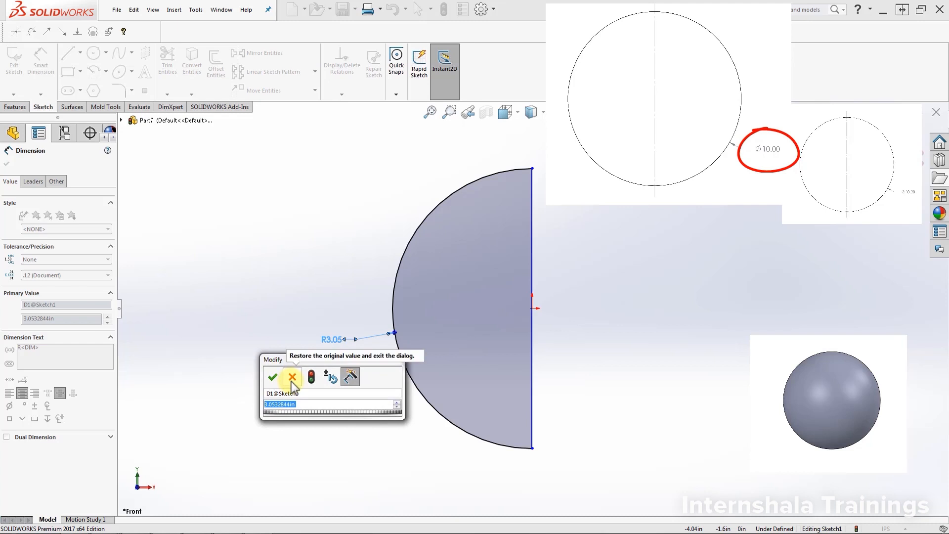
text(5)
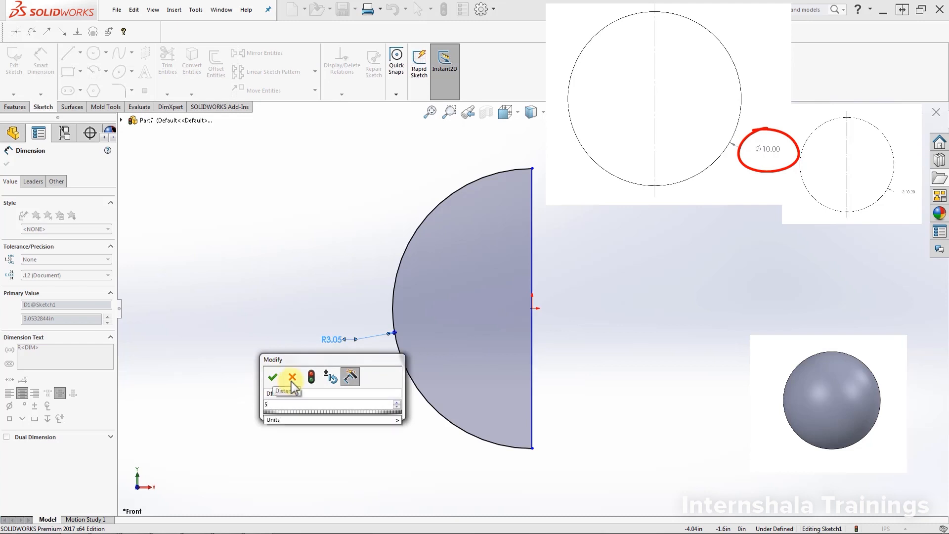
key(Return)
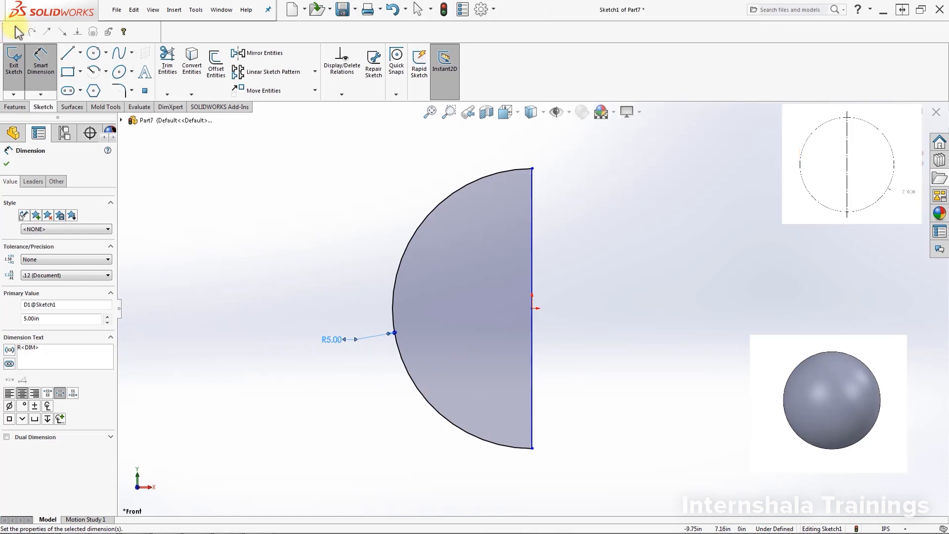
click(40, 64)
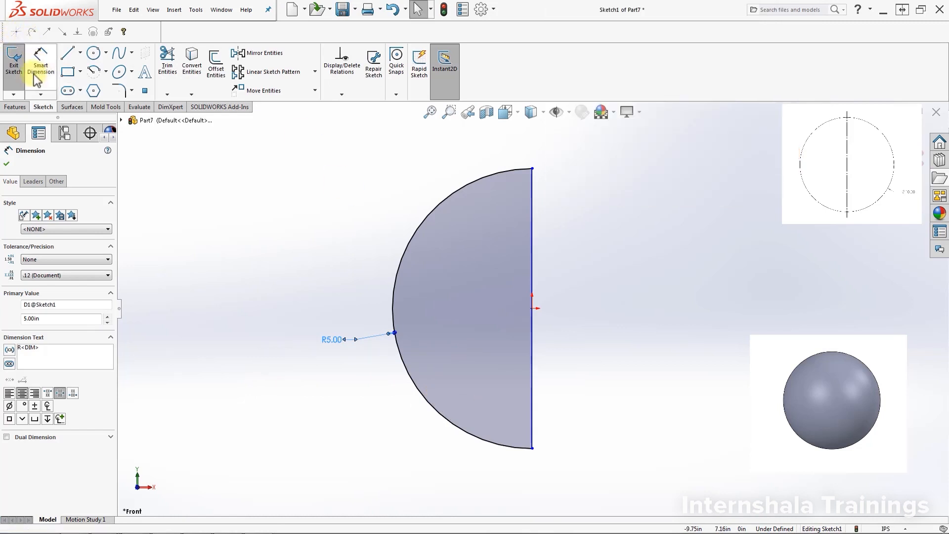
click(258, 244)
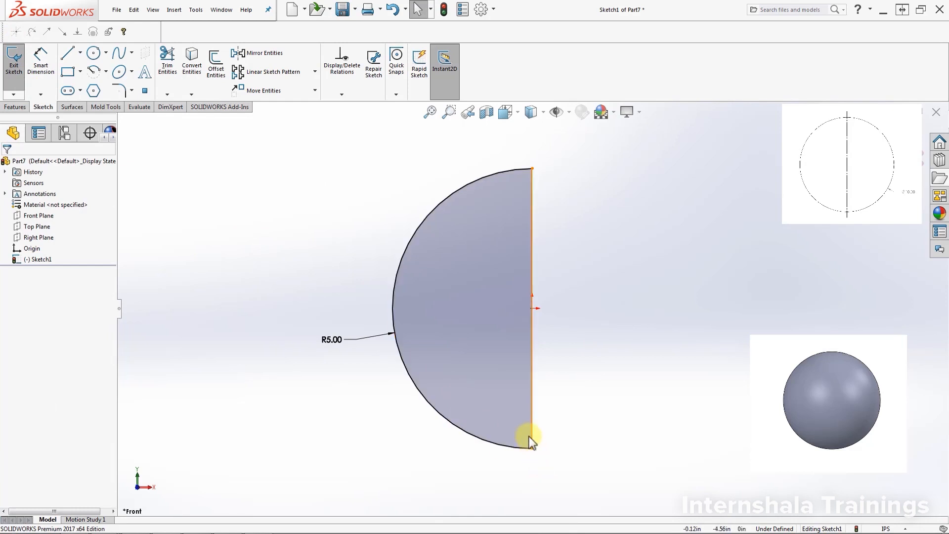
Shift the vertical line slightly off the origin and constrain it with a Midpoint relation to the arc's centre point
mouse_move(530, 436)
mouse_down()
mouse_move(494, 435)
mouse_move(567, 436)
mouse_move(520, 440)
mouse_up()
click(542, 390)
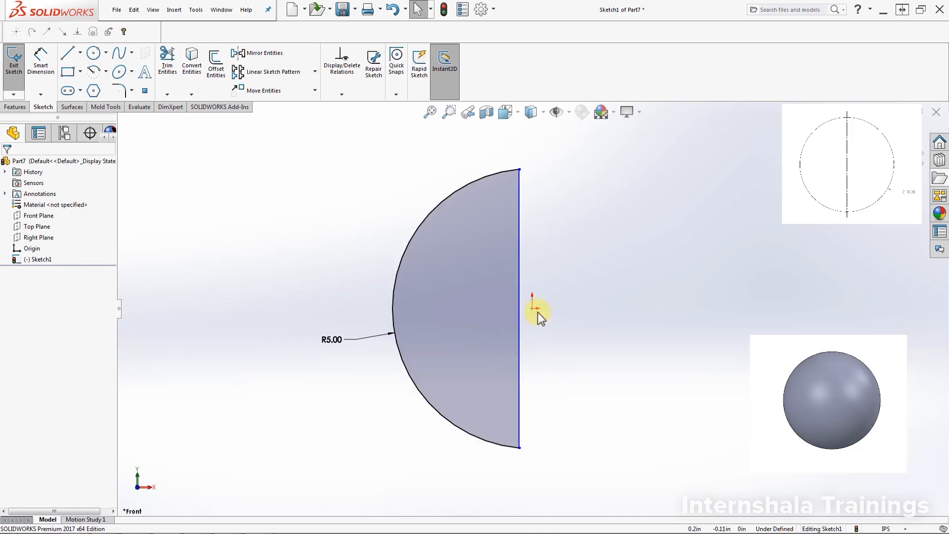
click(520, 345)
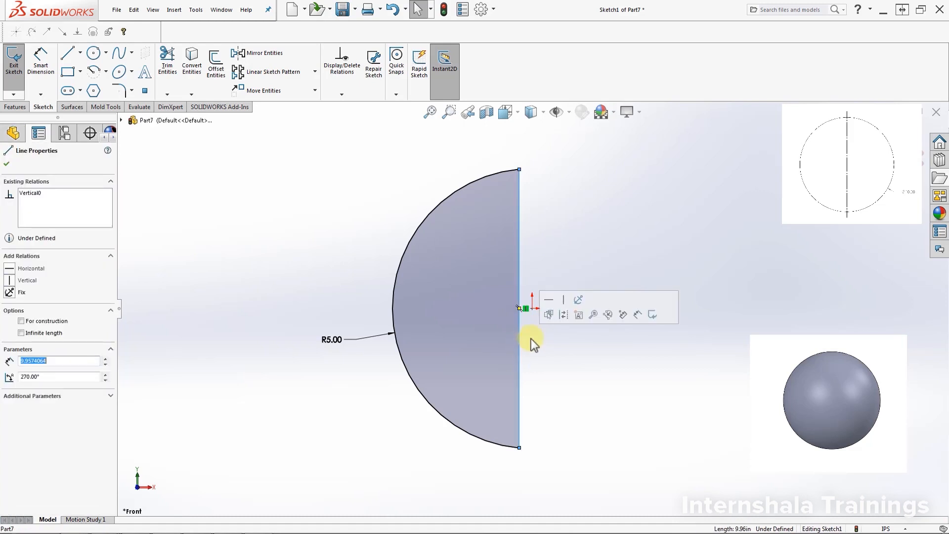
ctrl+click(532, 309)
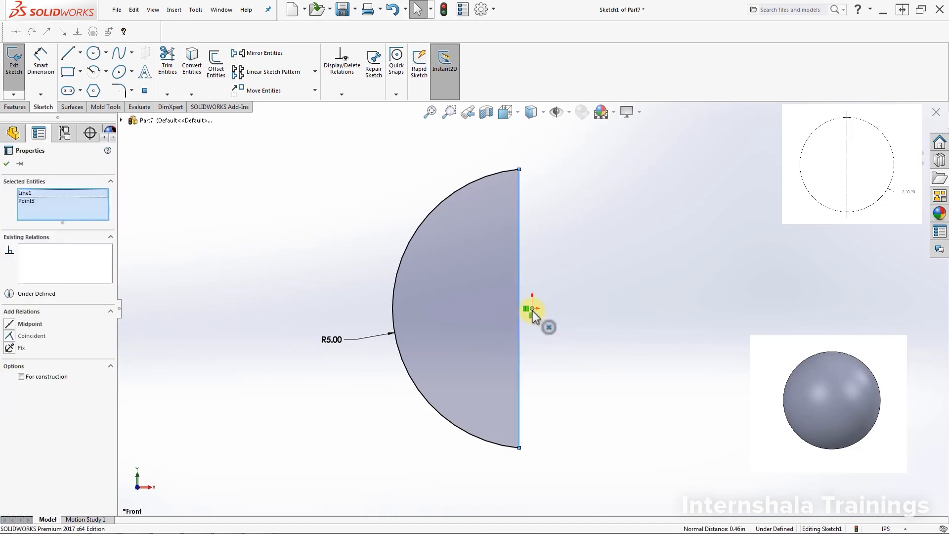
click(11, 327)
click(599, 366)
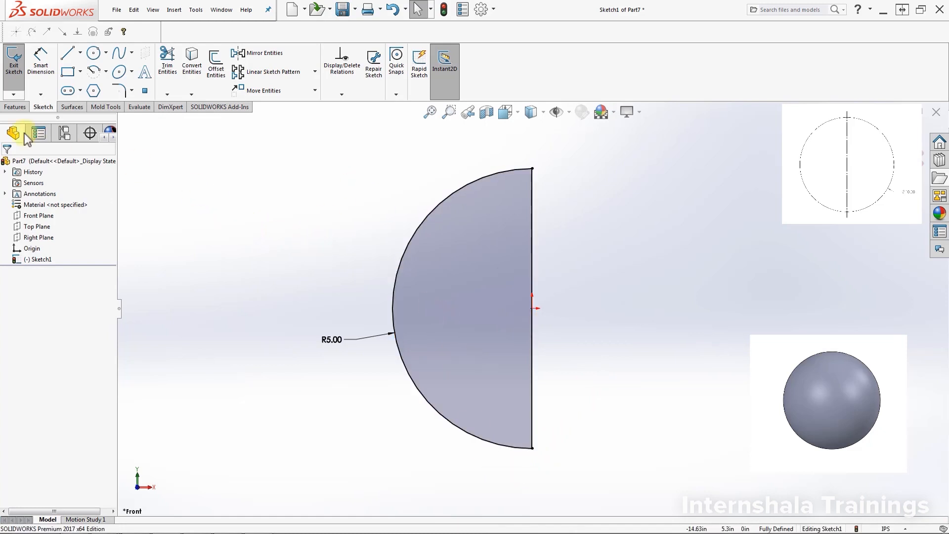
Start a Revolved Boss/Base of the semicircle using its vertical line as the axis of revolution
click(22, 108)
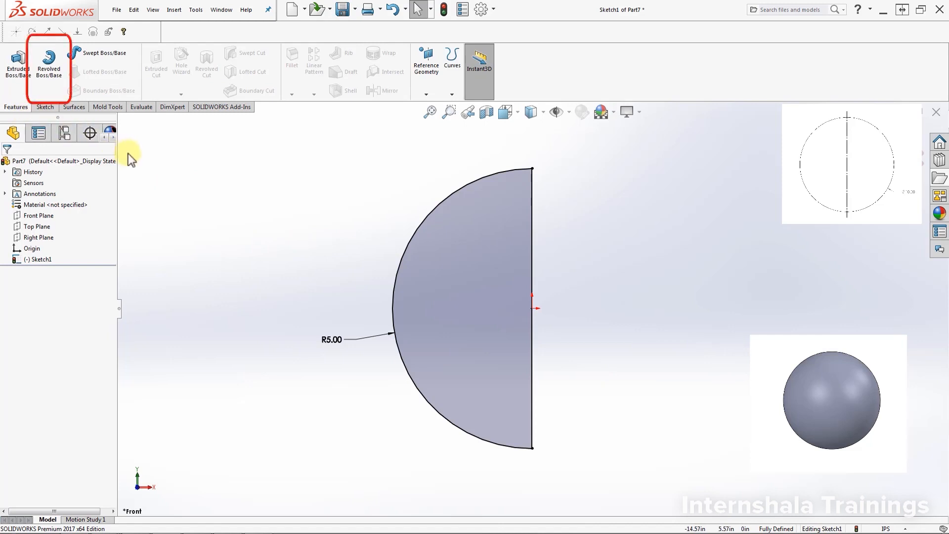
click(49, 82)
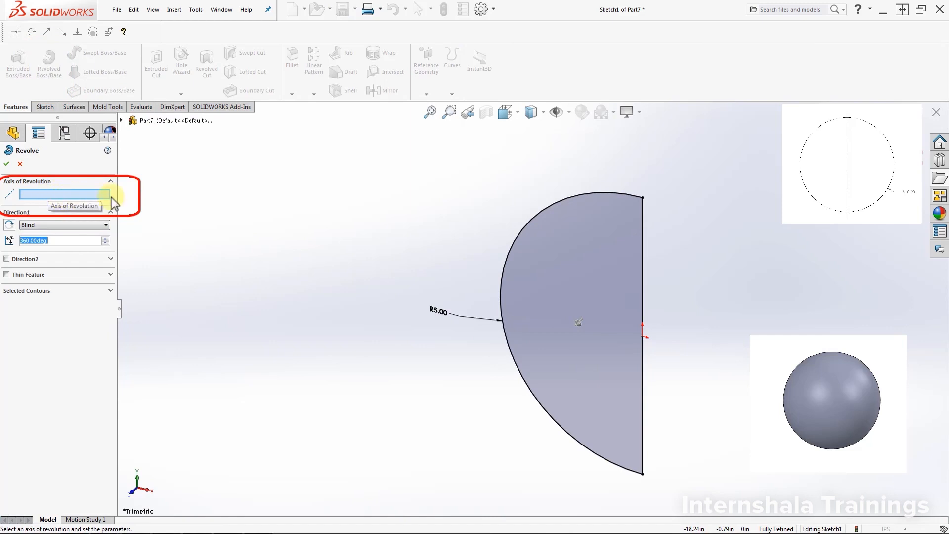
click(643, 313)
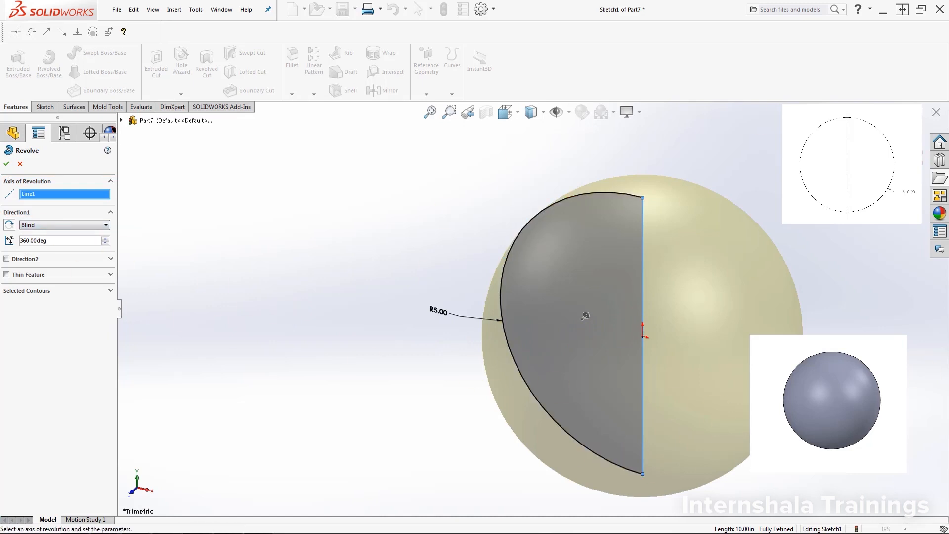
scroll(615, 336, up, 2)
key(f)
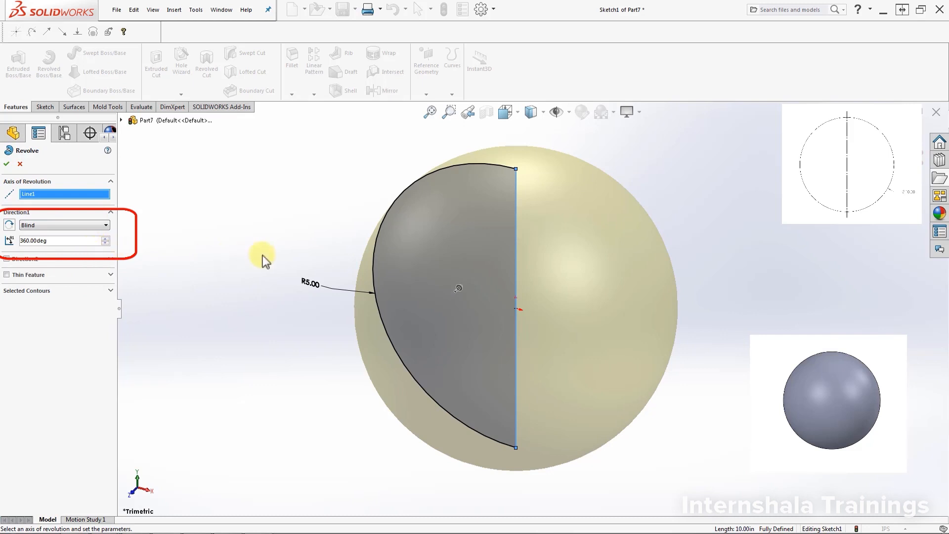
scroll(464, 284, down, 5)
scroll(461, 337, down, 1)
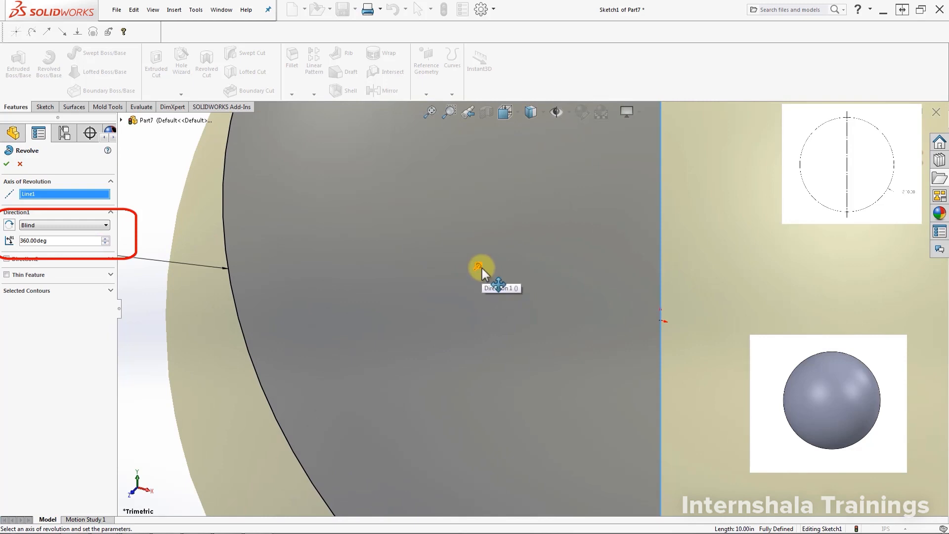
scroll(482, 268, up, 5)
scroll(692, 356, down, 2)
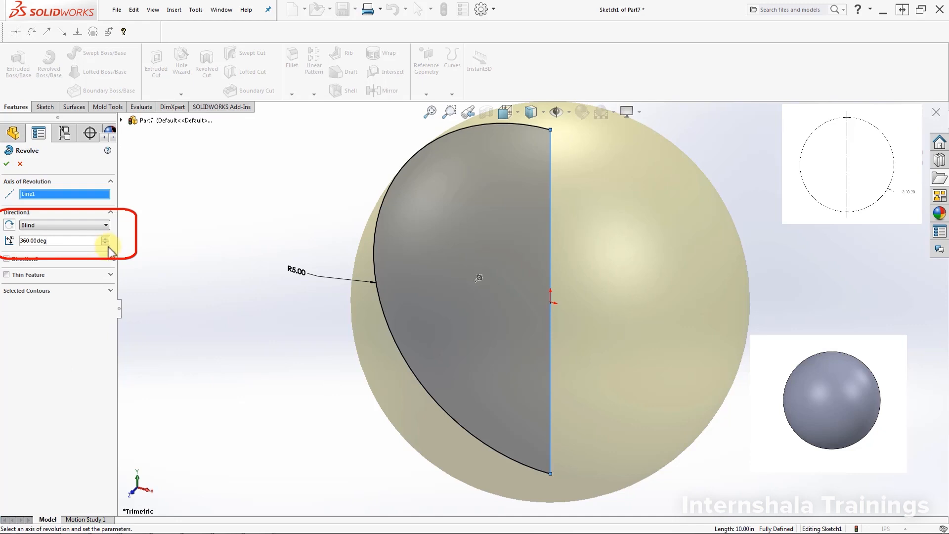
Try smaller revolve angles in the preview, set the angle to 360 degrees and complete the revolve
drag(108, 242, 107, 242)
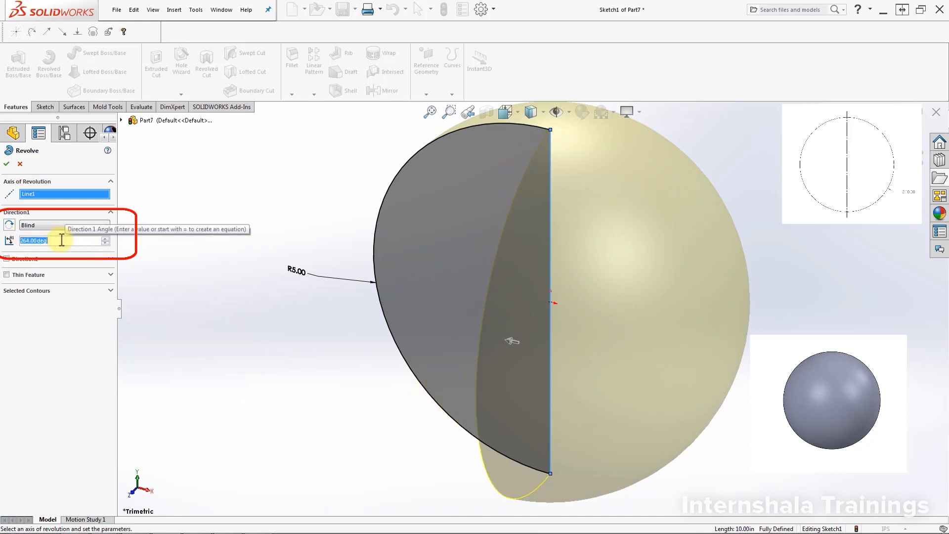
drag(105, 240, 104, 239)
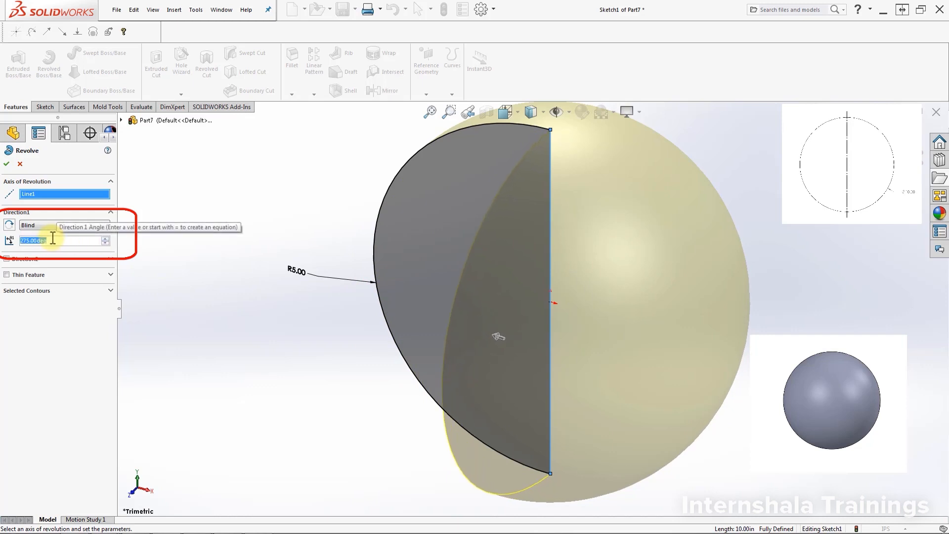
text(360)
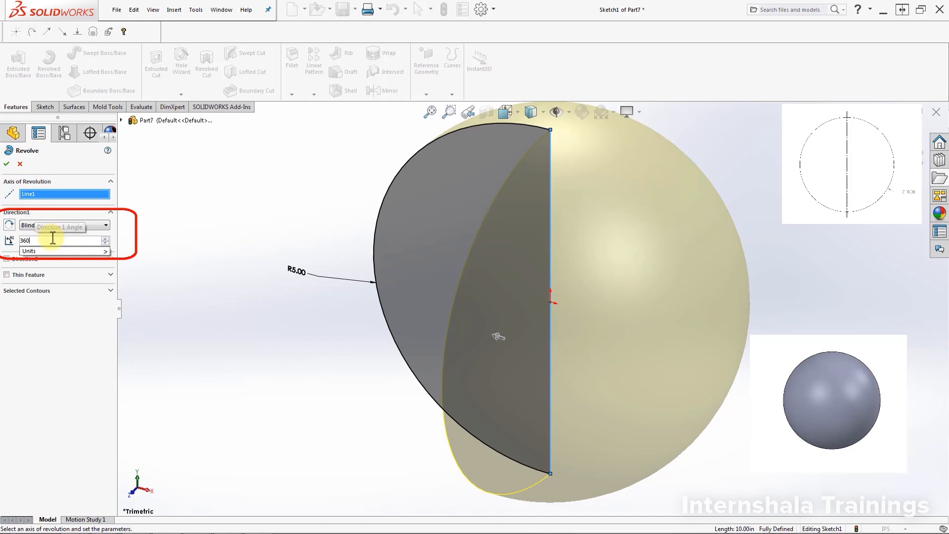
key(Return)
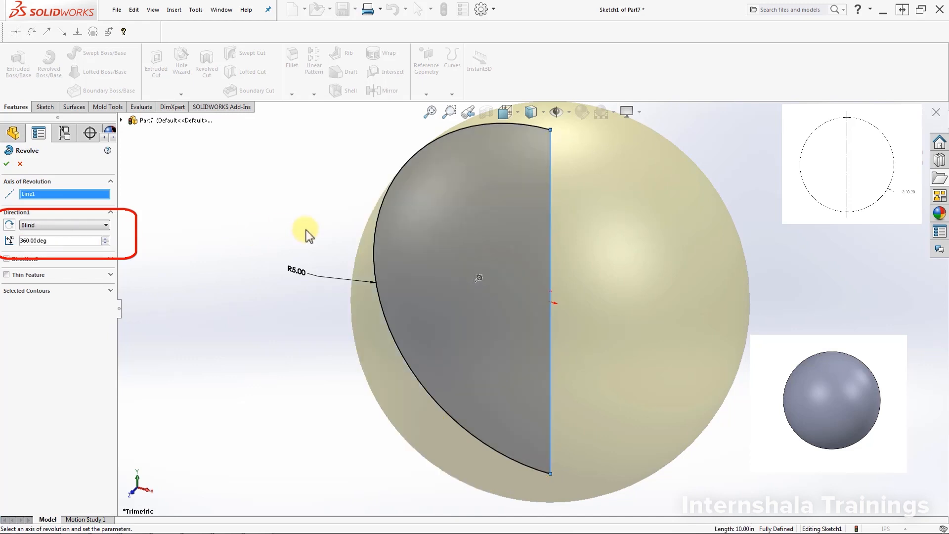
click(6, 166)
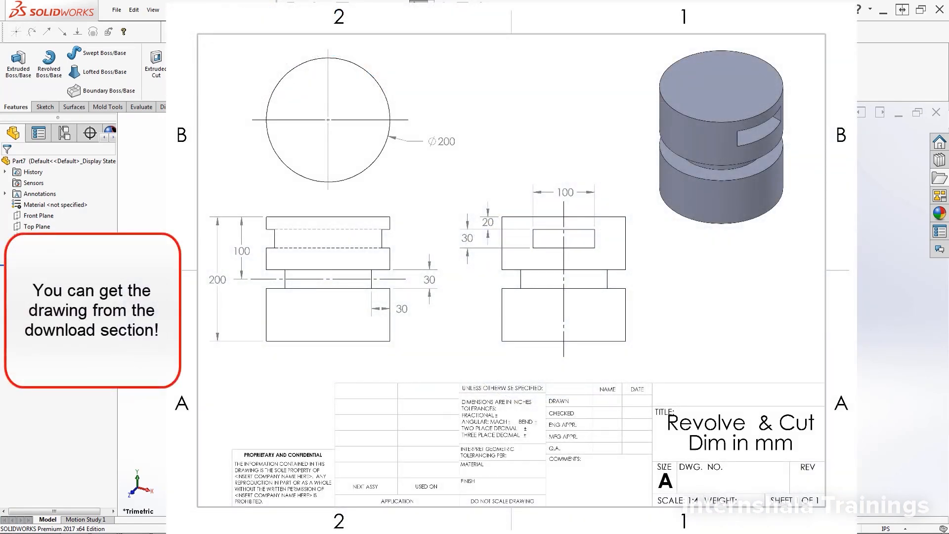
Minimize the sphere part's window and create a new part document
click(894, 117)
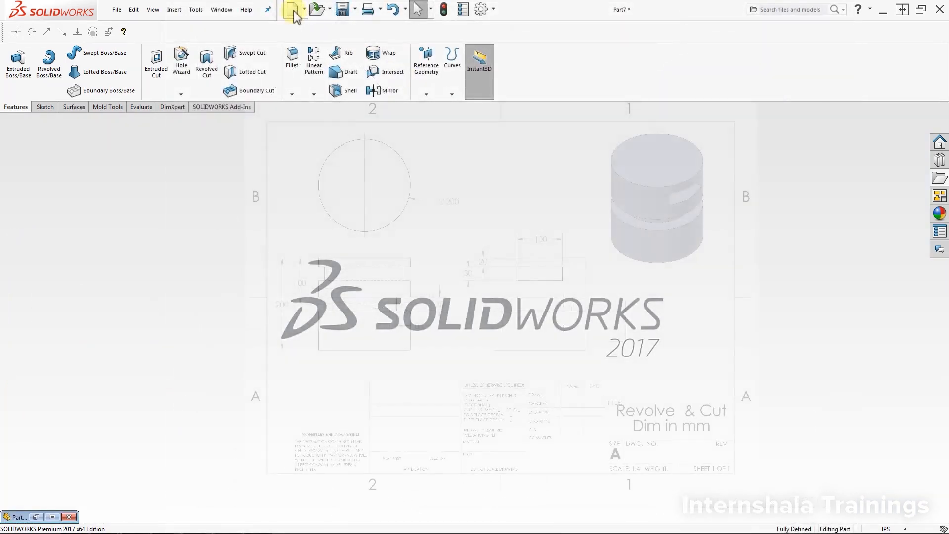
click(293, 11)
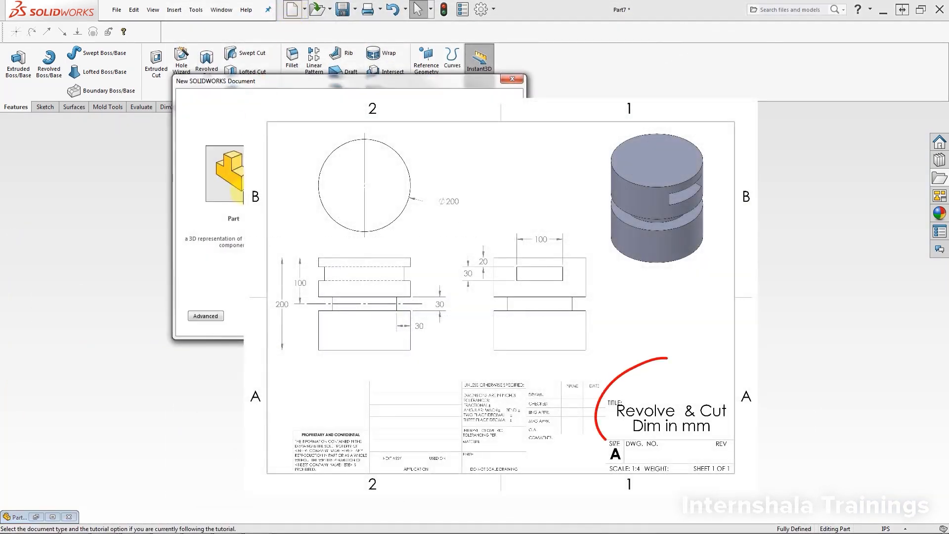
double_click(243, 191)
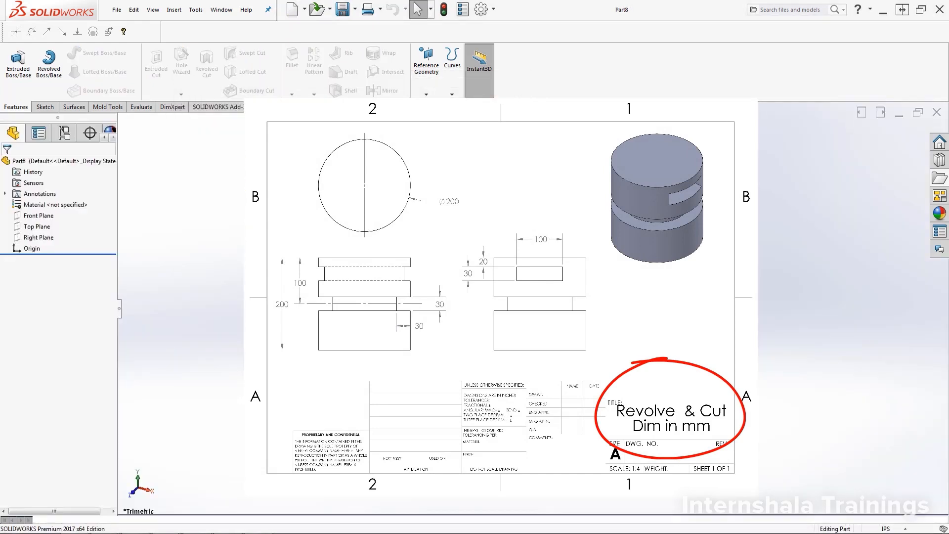
Set the document units to MMGS and open a sketch on the Front Plane
click(906, 529)
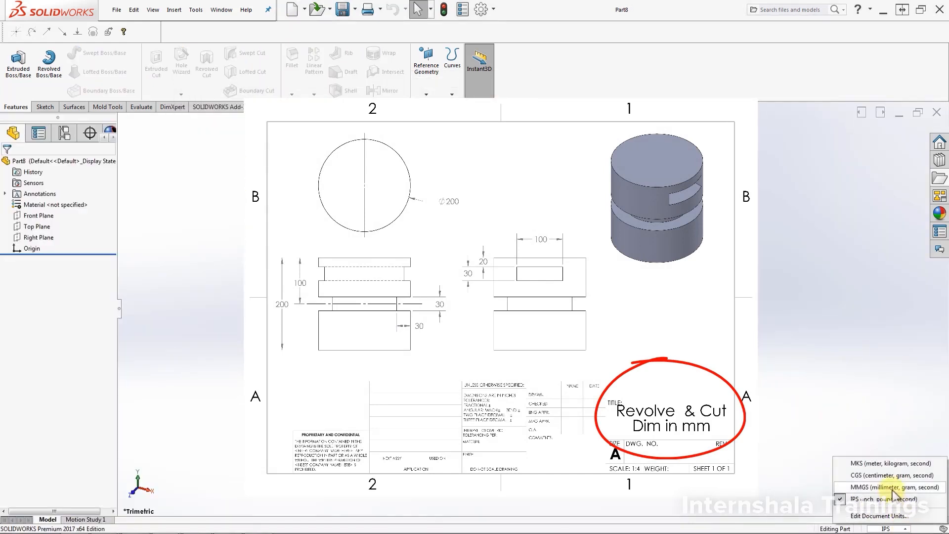
click(892, 488)
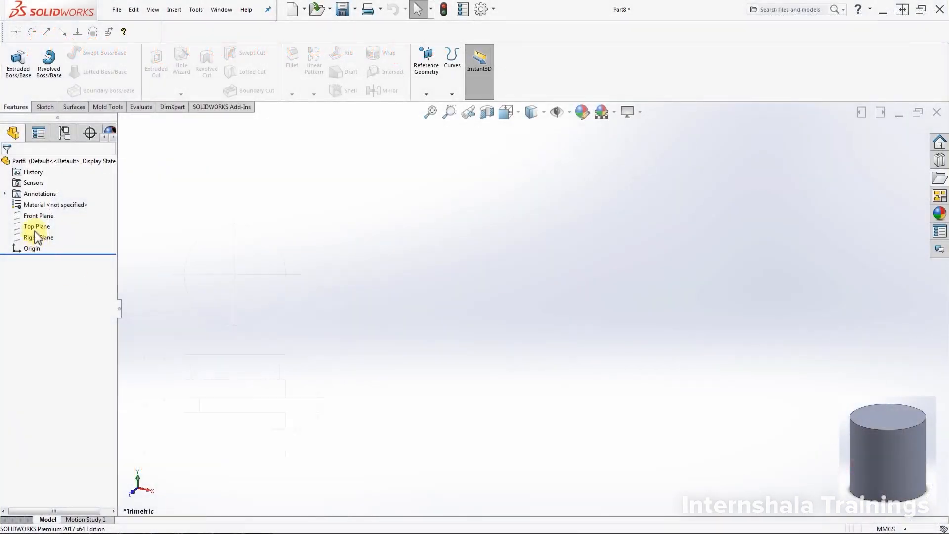
click(45, 217)
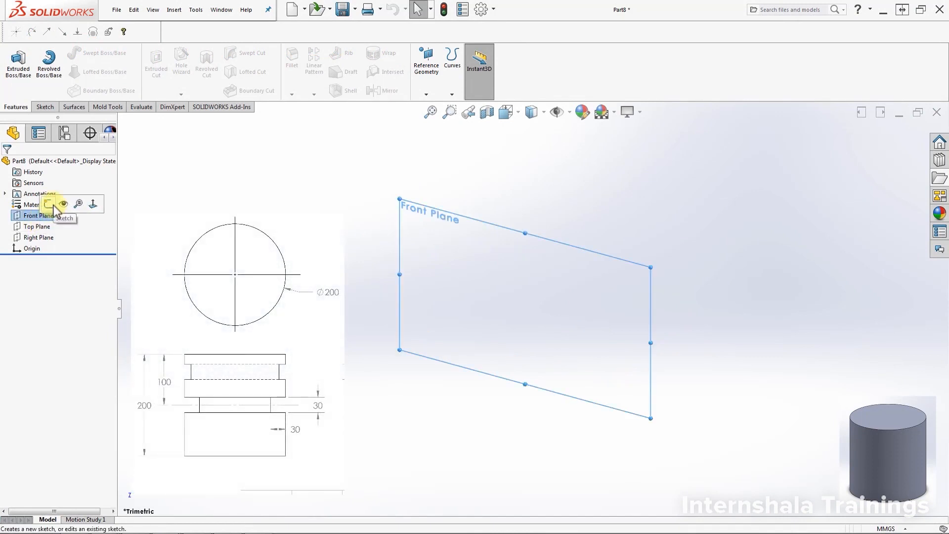
click(49, 203)
Draw a corner rectangle from the origin, about 45 mm wide and 83 mm high
click(69, 72)
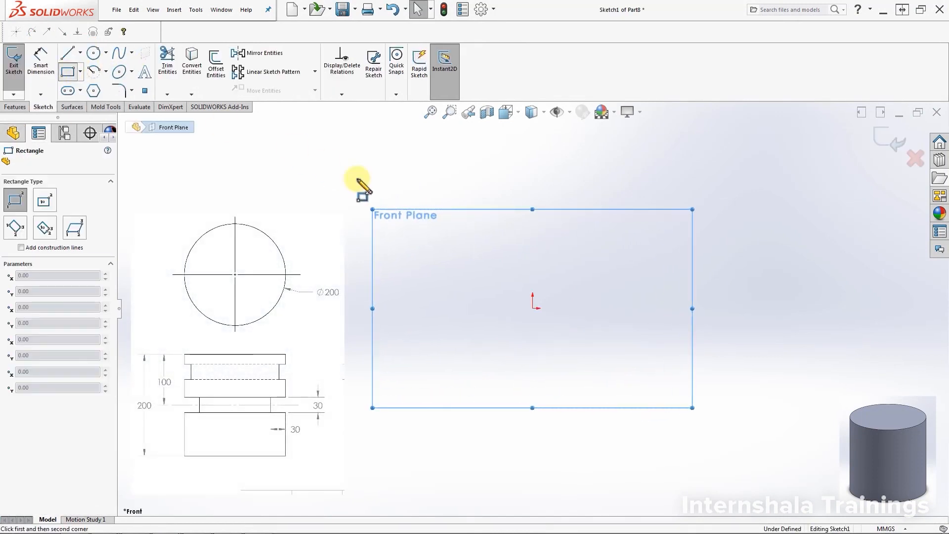
click(533, 308)
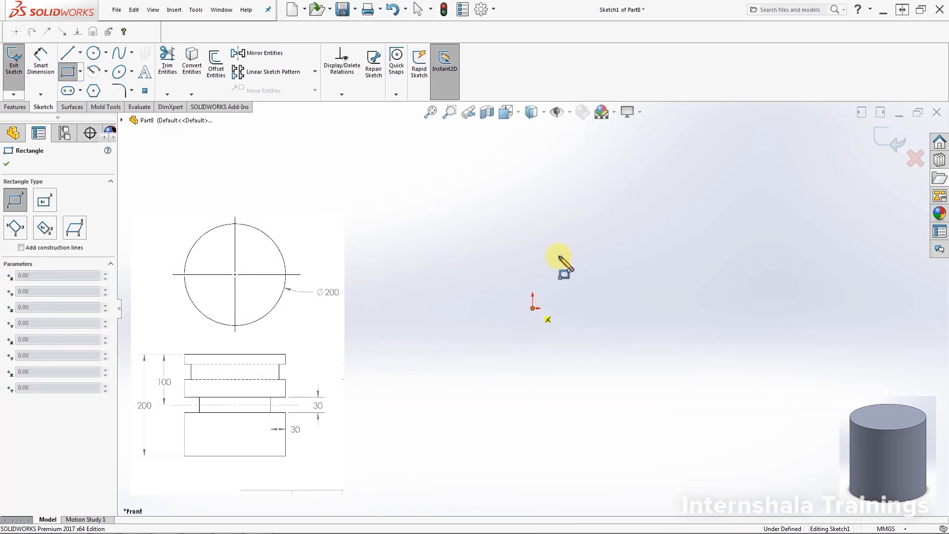
click(613, 158)
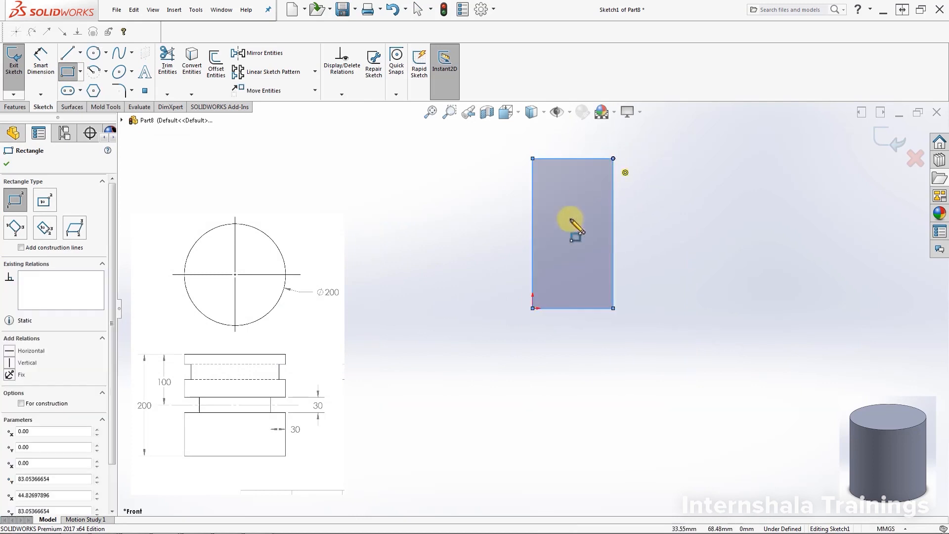
Dimension the rectangle 100 mm wide and 200 mm high
click(40, 68)
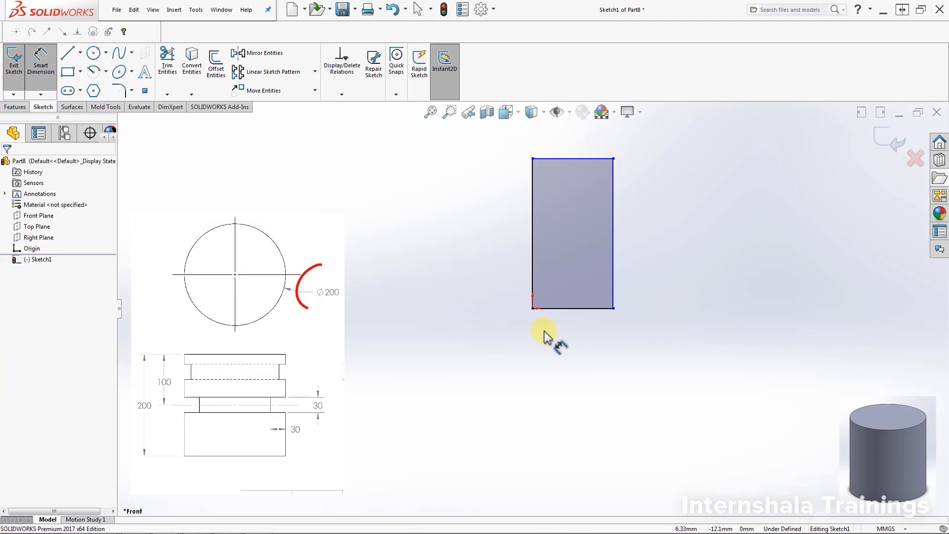
click(568, 308)
click(580, 375)
text(100)
key(Return)
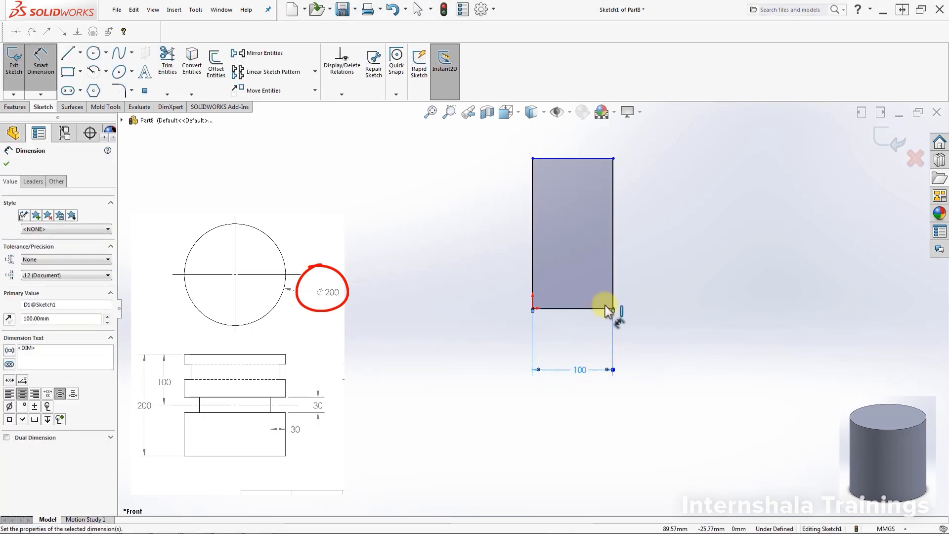
scroll(622, 240, down, 4)
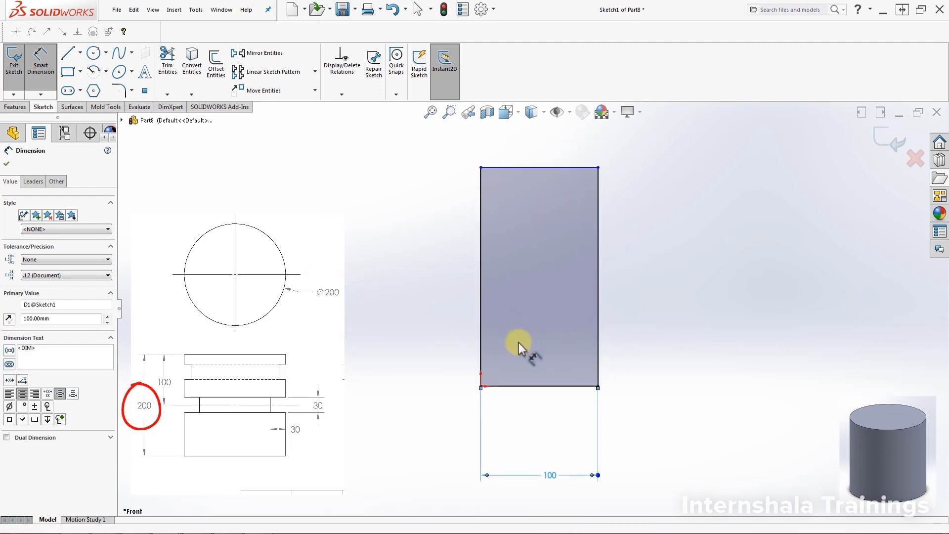
click(599, 335)
click(666, 319)
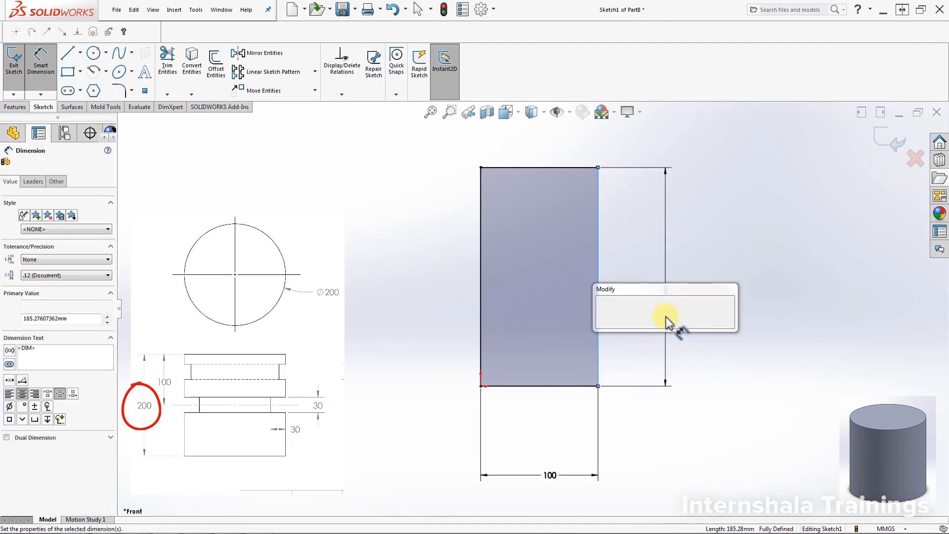
text(200)
key(Return)
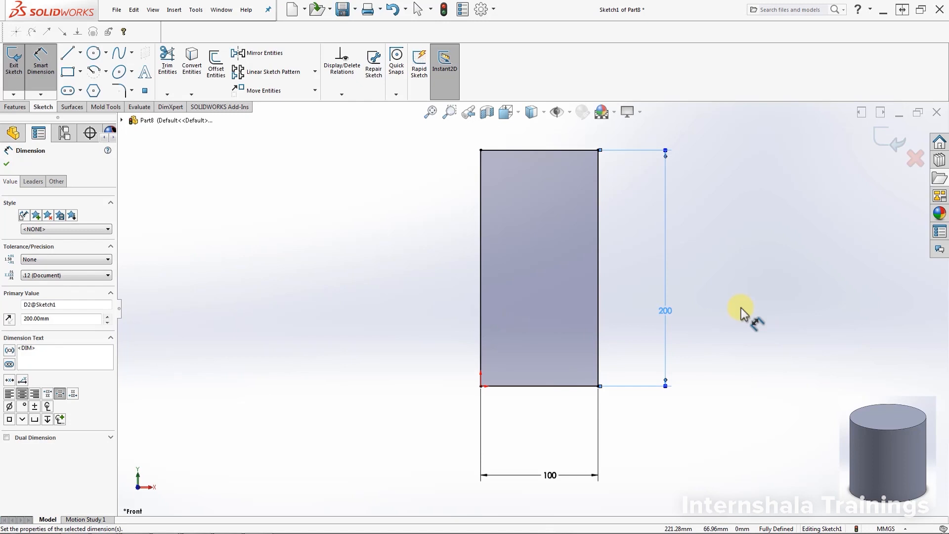
Create a Revolved Boss/Base of the rectangle, 360 degrees about its vertical line through the origin
click(17, 108)
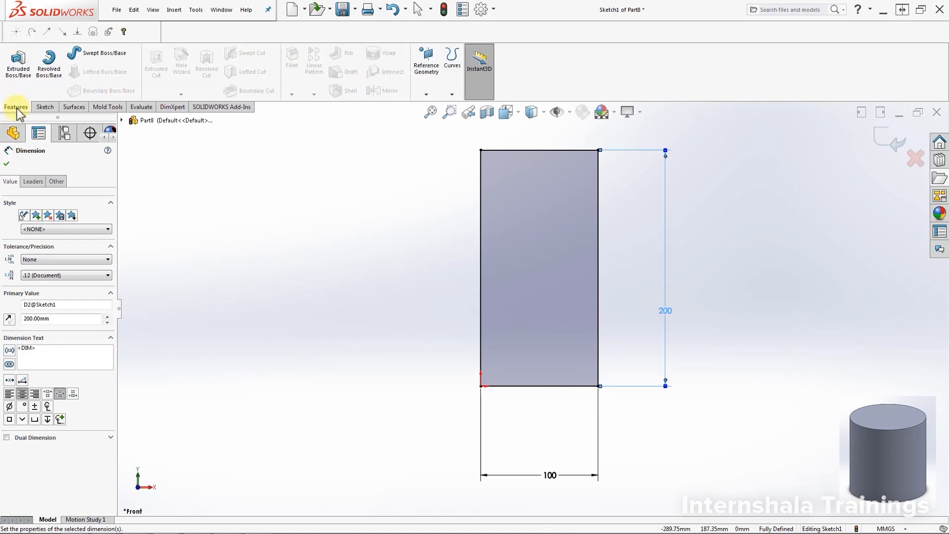
click(54, 69)
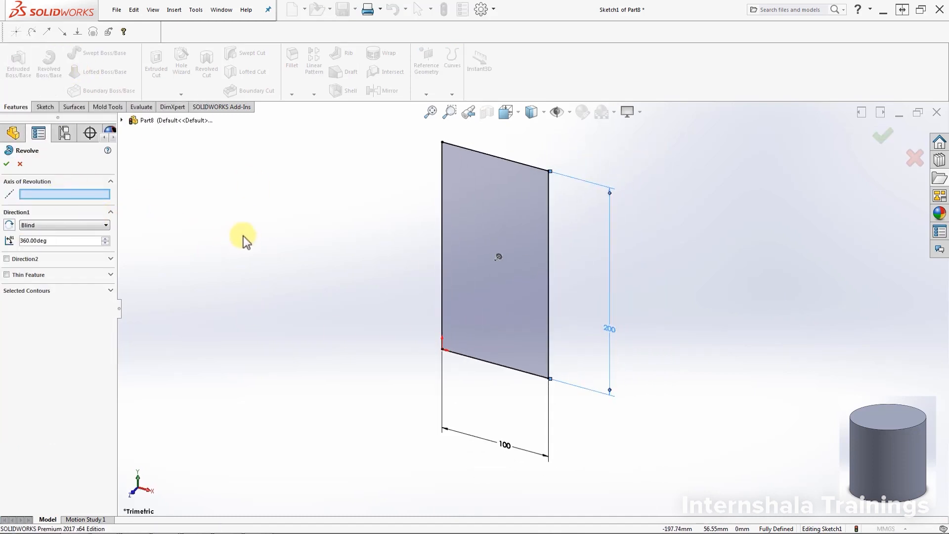
click(441, 280)
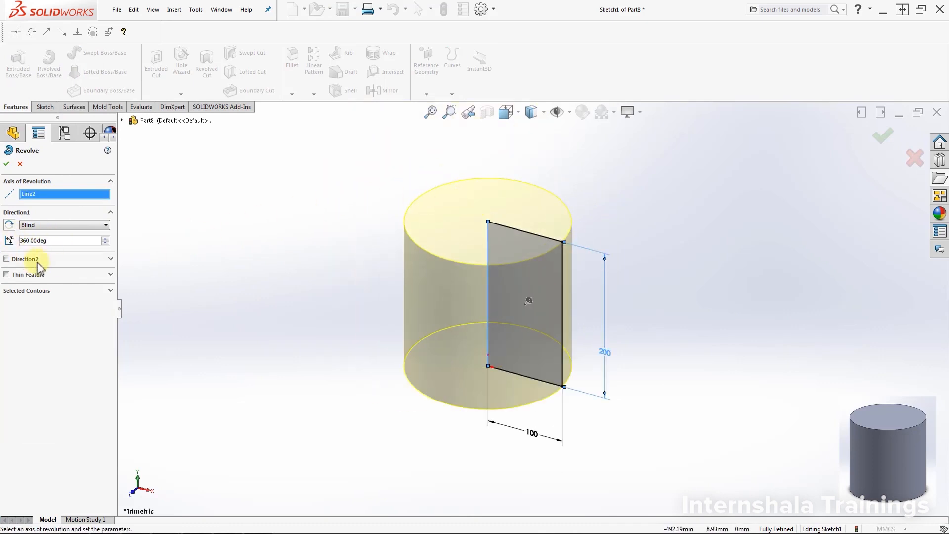
click(6, 165)
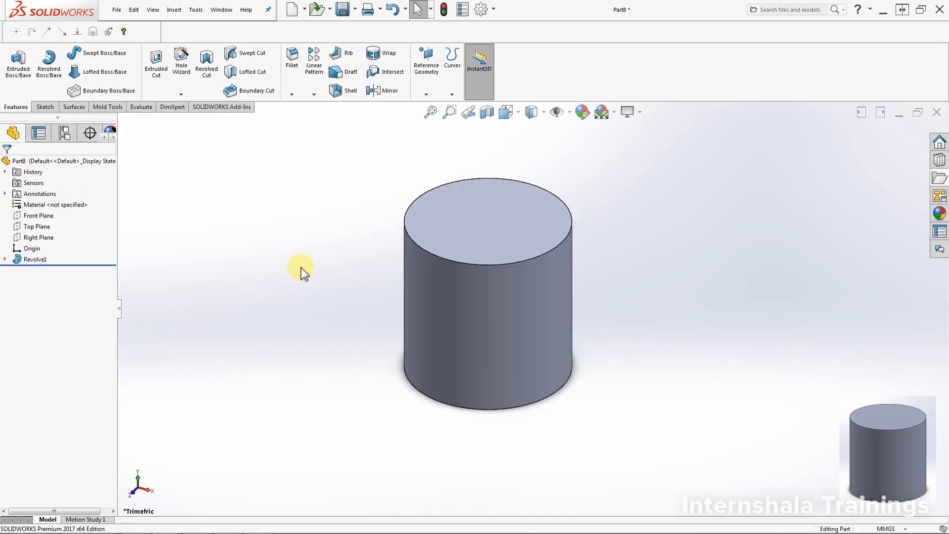
On the Right Plane, sketch a corner rectangle about 23 mm by 17 mm at mid-height, just inside the cylinder's side edge
scroll(480, 307, up, 1)
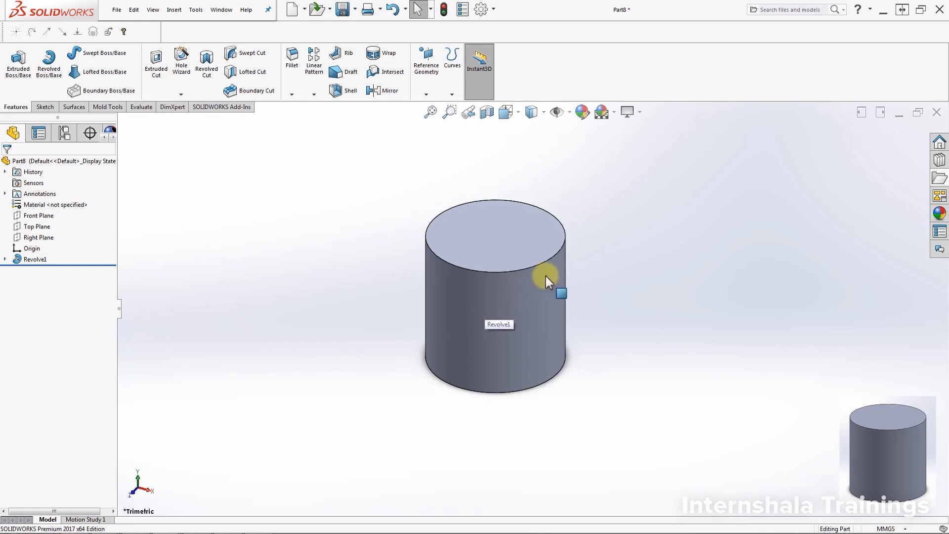
scroll(538, 277, down, 1)
scroll(389, 247, down, 1)
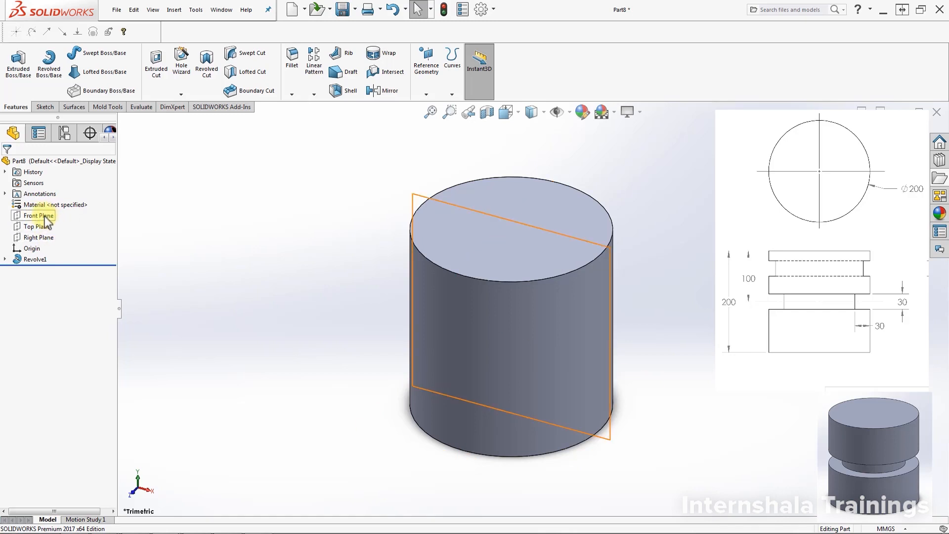
click(40, 237)
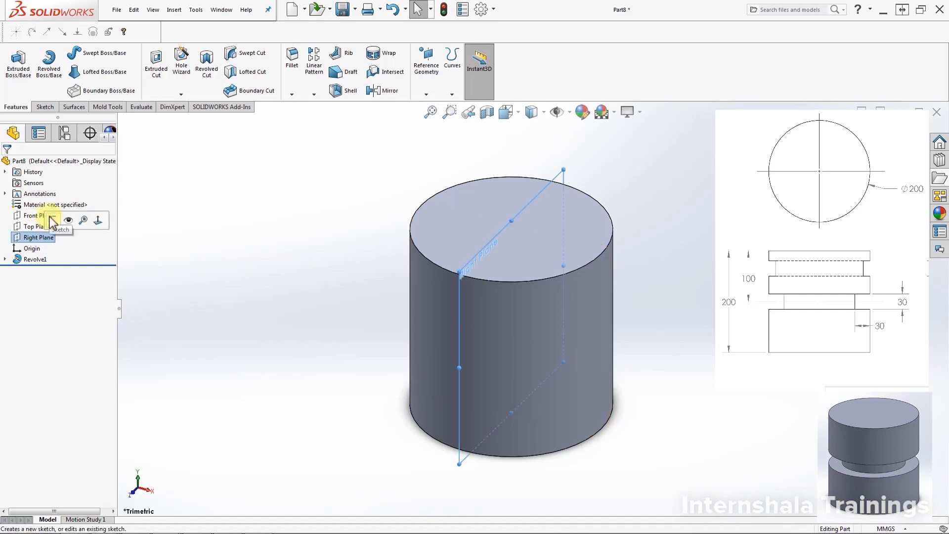
click(52, 220)
click(34, 269)
click(69, 258)
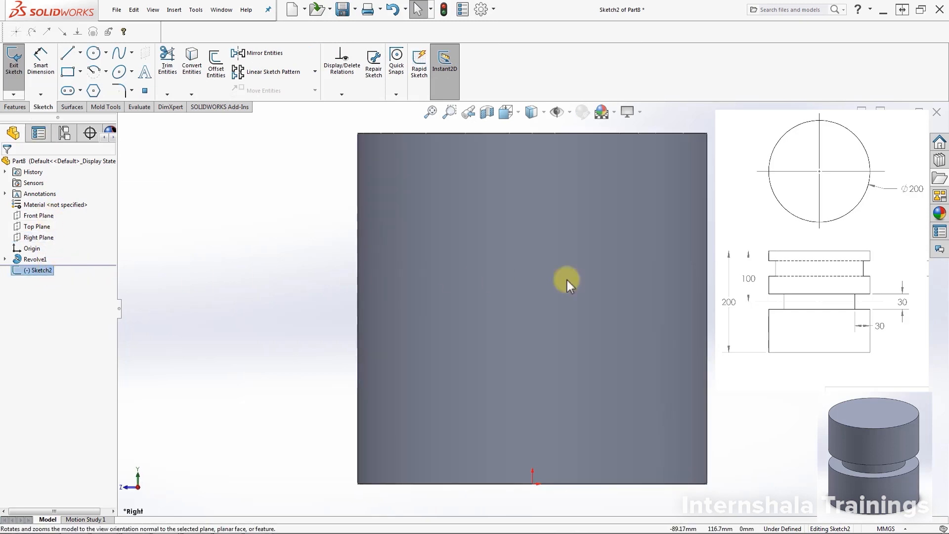
click(67, 72)
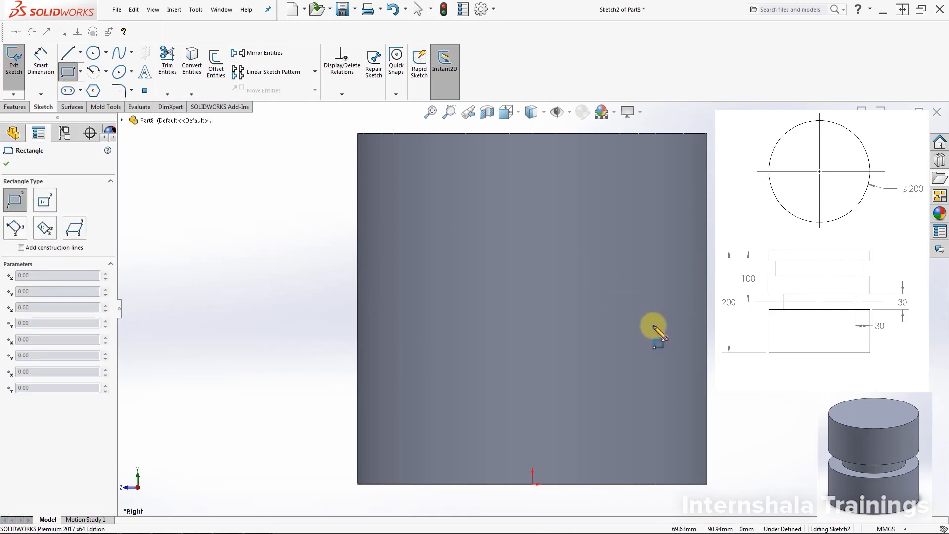
click(652, 325)
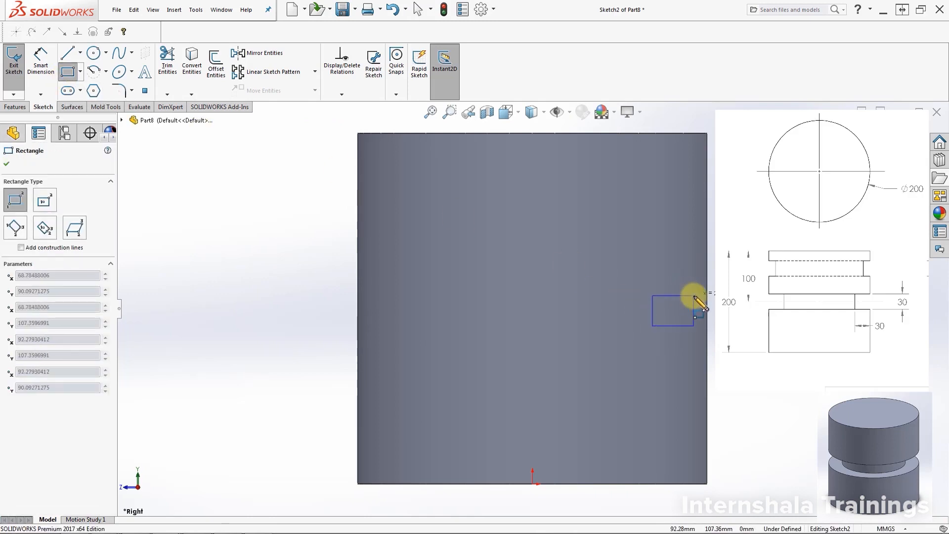
click(694, 295)
Dimension the small rectangle's lower edge to 30 mm
click(41, 65)
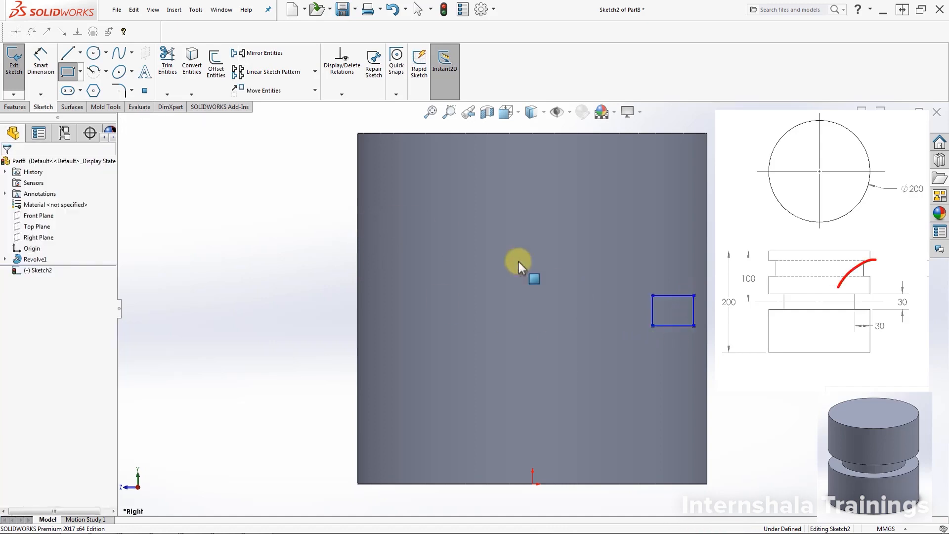
click(674, 325)
click(677, 362)
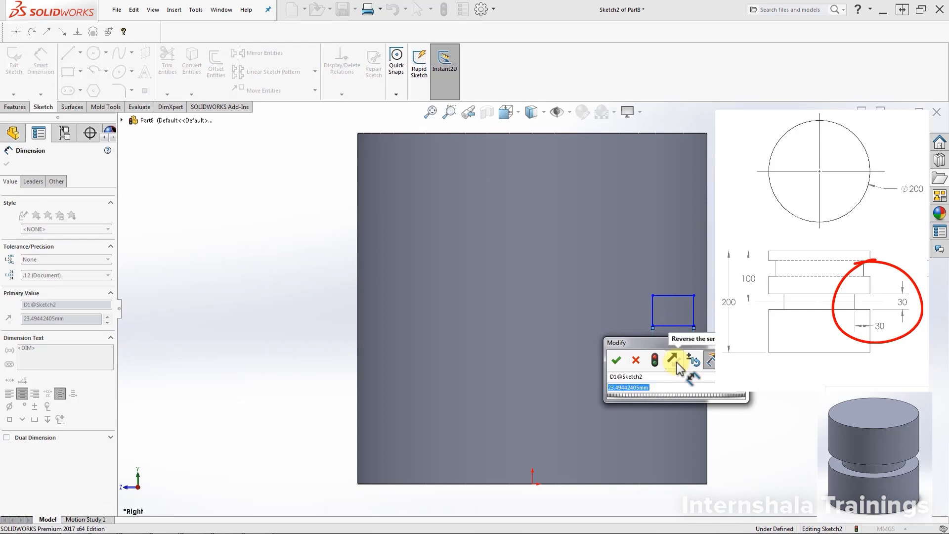
text(30)
key(Return)
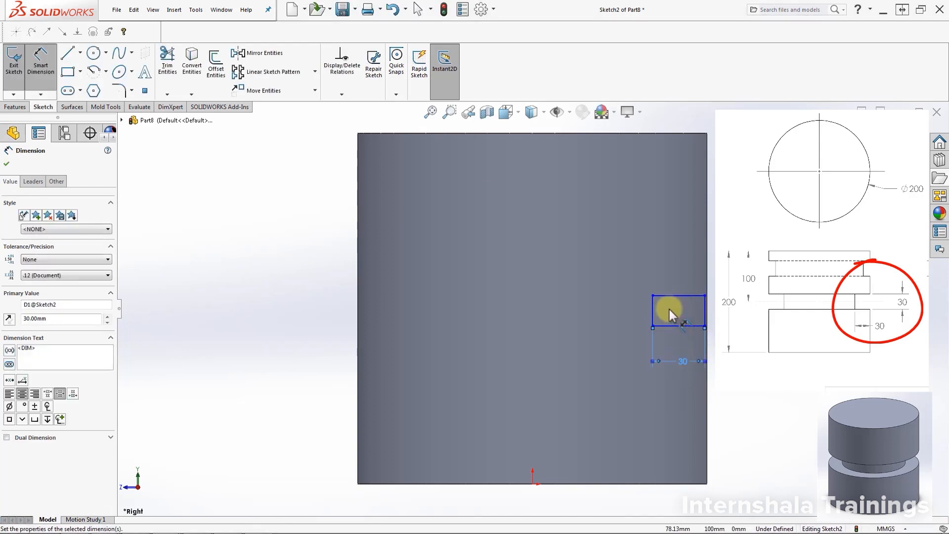
key(Escape)
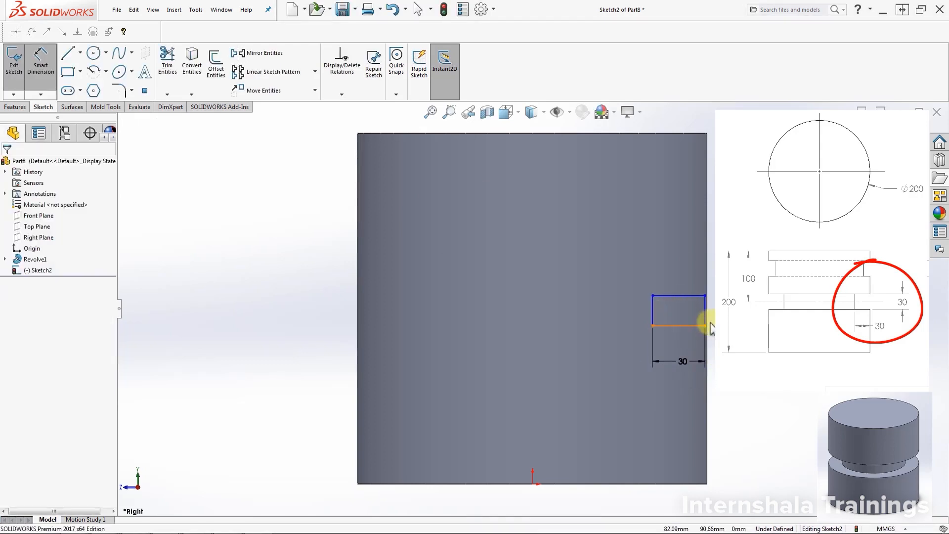
Add an Equal relation between the small rectangle's lower edge and its adjacent outer vertical edge
click(705, 326)
ctrl+click(704, 316)
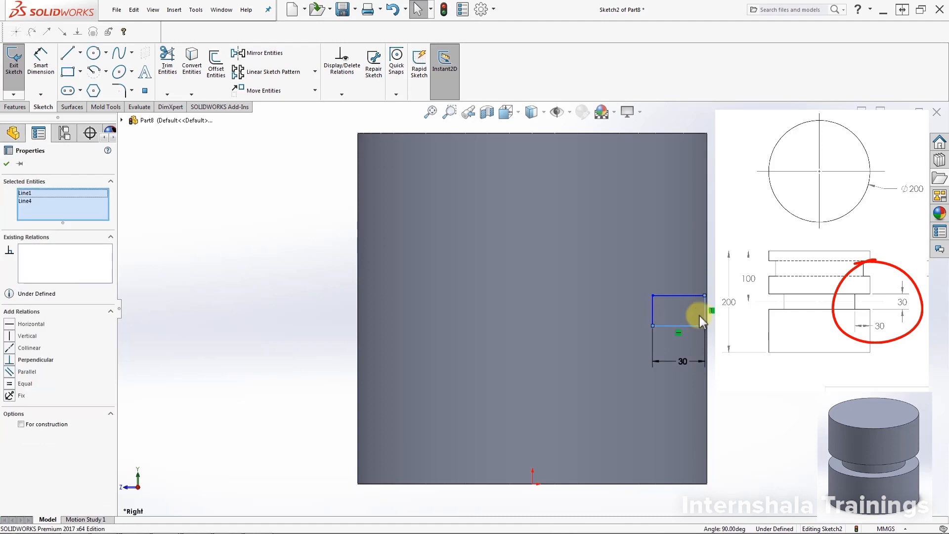
click(9, 383)
key(Escape)
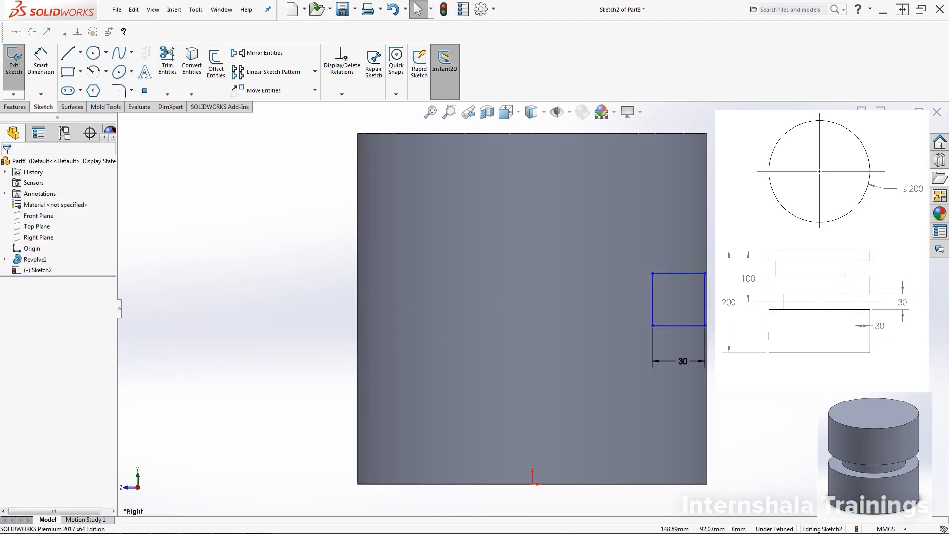
Draw a vertical centerline from the origin up to the cylinder's top edge, 200 mm long
click(79, 52)
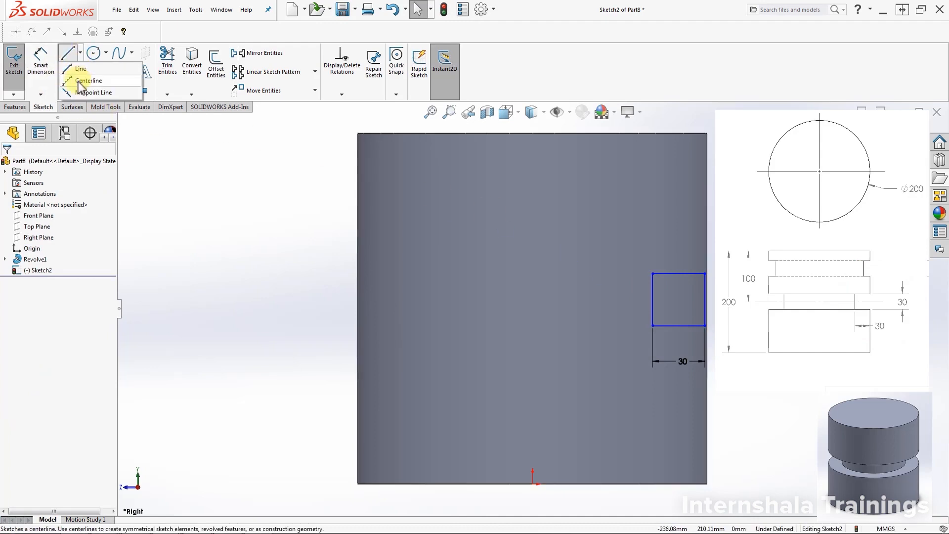
click(82, 82)
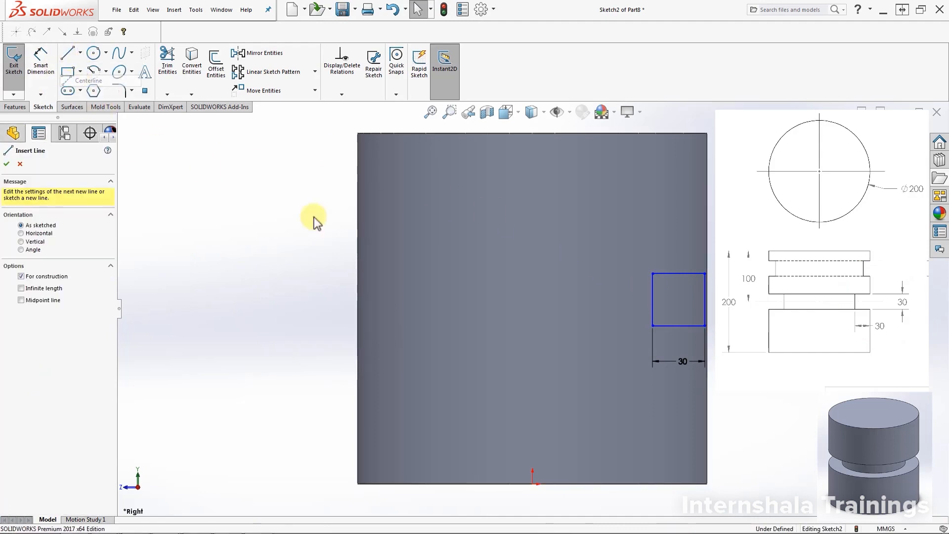
click(532, 482)
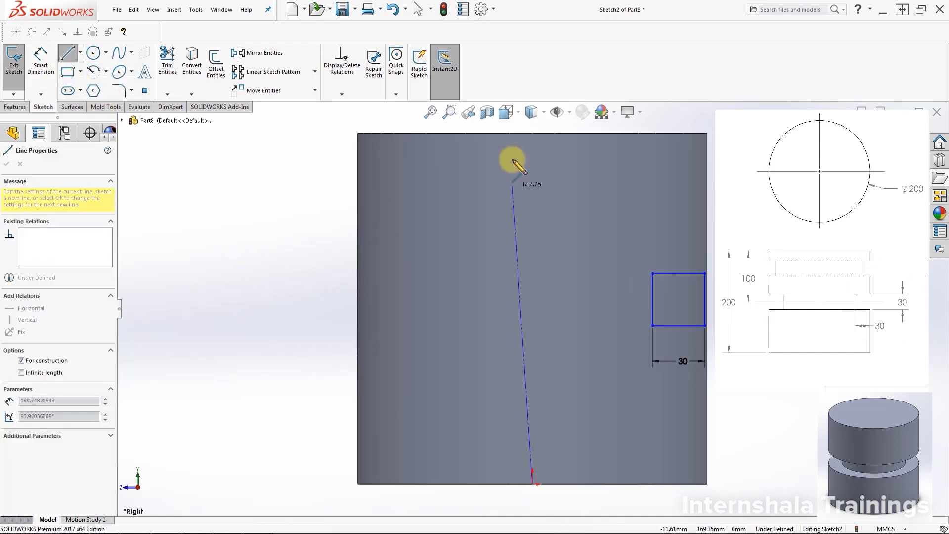
double_click(532, 132)
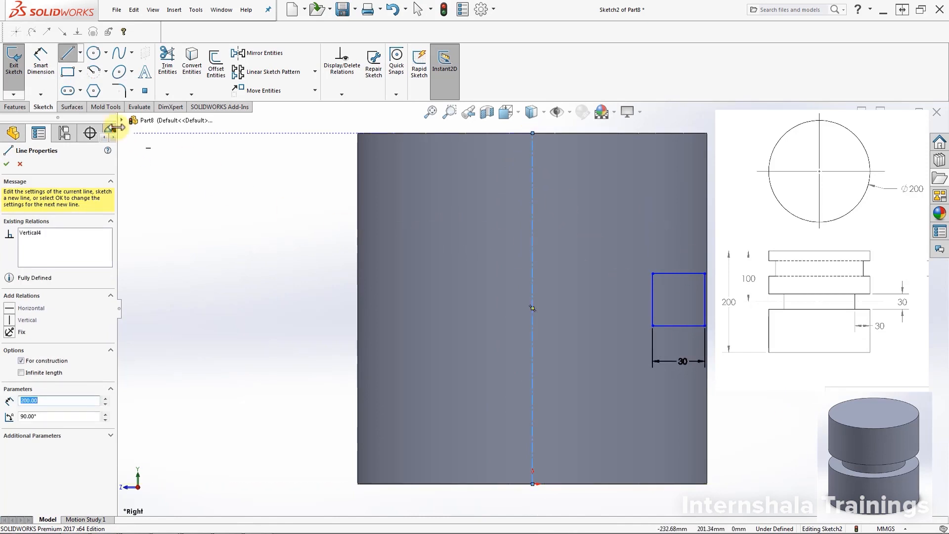
click(6, 164)
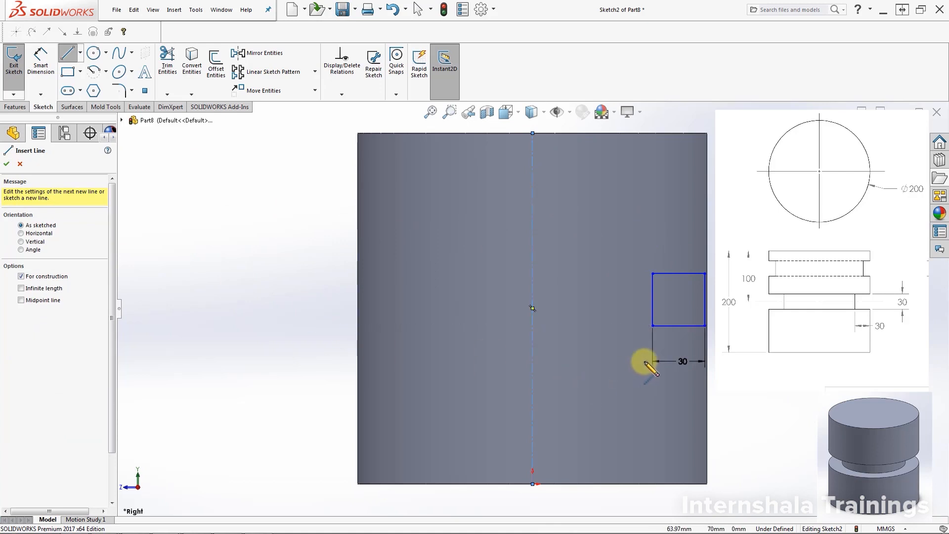
key(Escape)
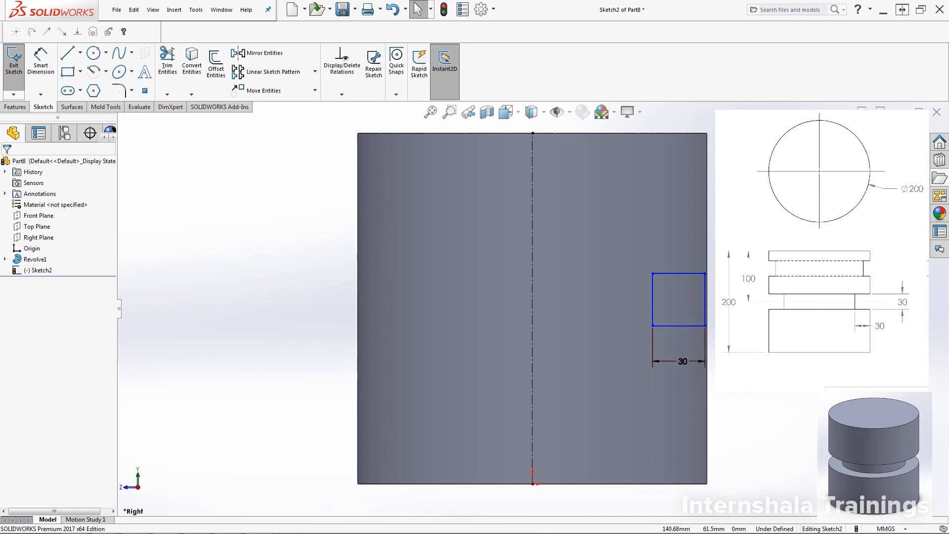
Move the small square inward from the cylinder's side edge and slightly lower
mouse_move(677, 326)
mouse_down()
mouse_move(671, 341)
mouse_move(678, 331)
mouse_up()
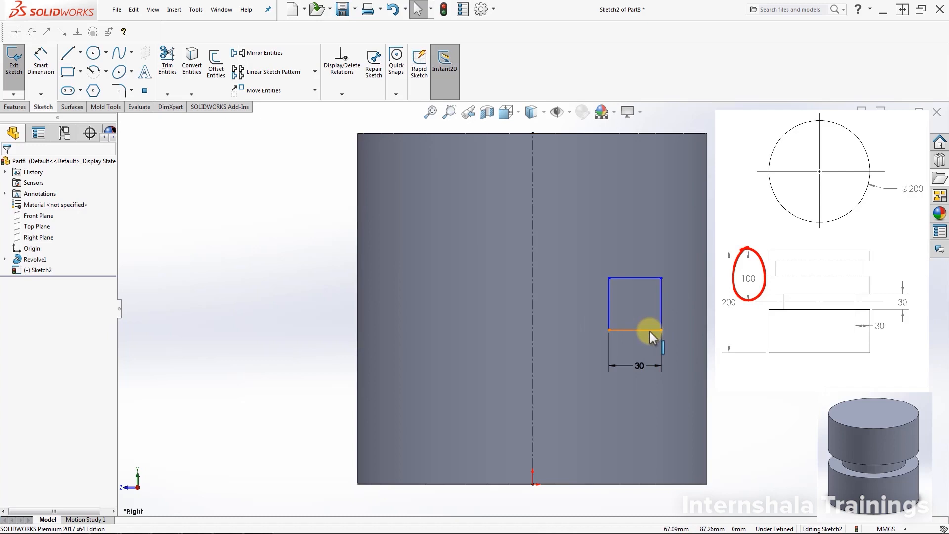
drag(651, 330, 674, 346)
click(668, 341)
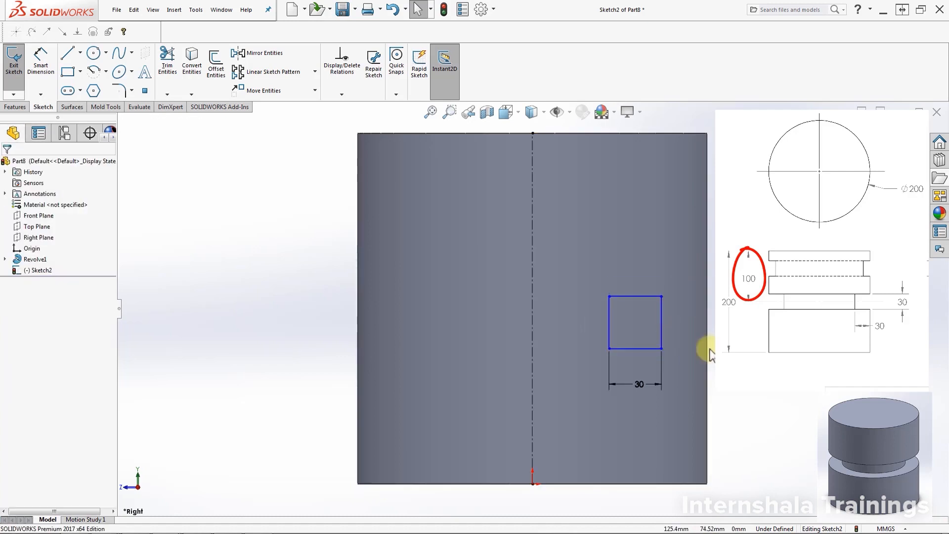
Make the small square's outer vertical edge collinear with the cylinder's adjacent silhouette edge
click(662, 337)
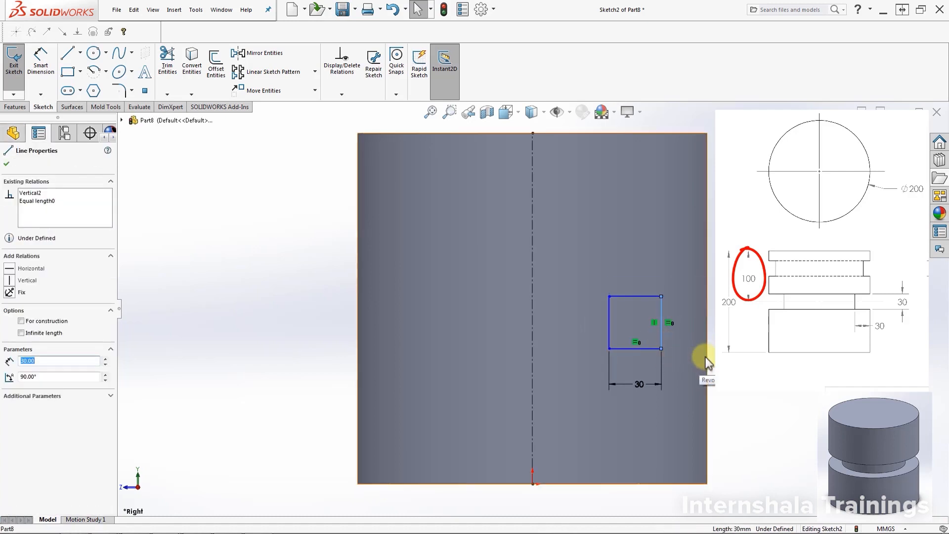
ctrl+click(709, 363)
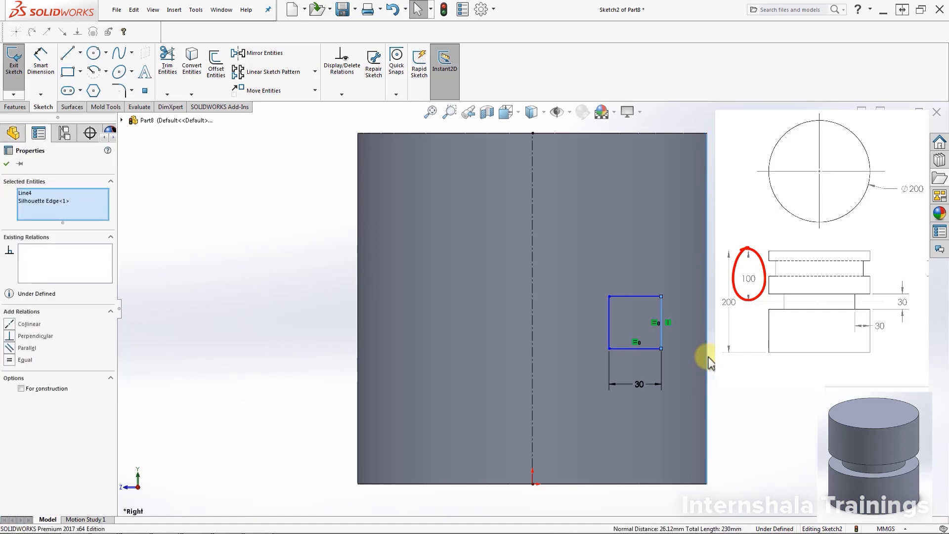
click(10, 325)
key(Escape)
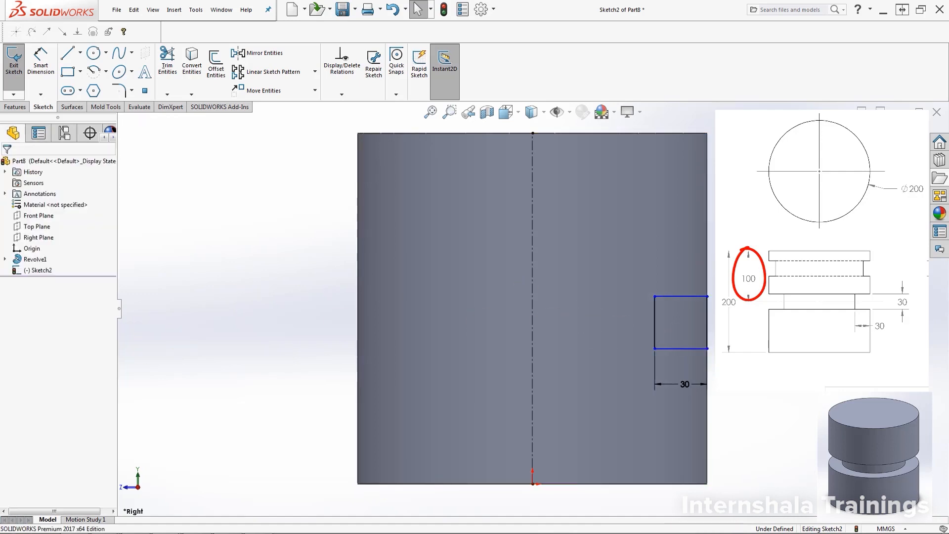
Slide the small square slightly upward along the cylinder's side edge
drag(686, 246, 663, 250)
mouse_move(672, 244)
mouse_down()
mouse_move(672, 324)
mouse_move(686, 218)
mouse_move(680, 286)
mouse_up()
key(Escape)
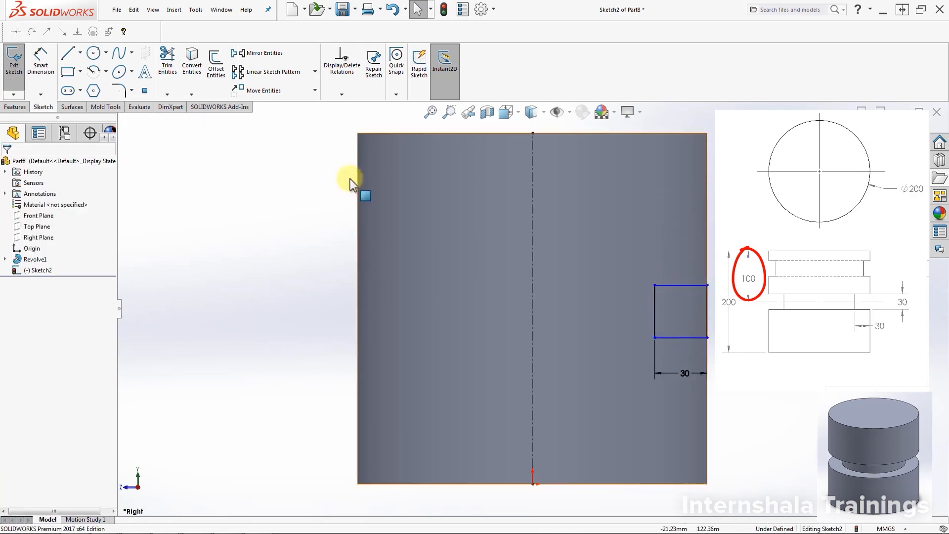
Draw a horizontal centerline 30 mm long between the midpoints of the small square's vertical edges, and shift the square slightly upward
click(79, 52)
click(81, 80)
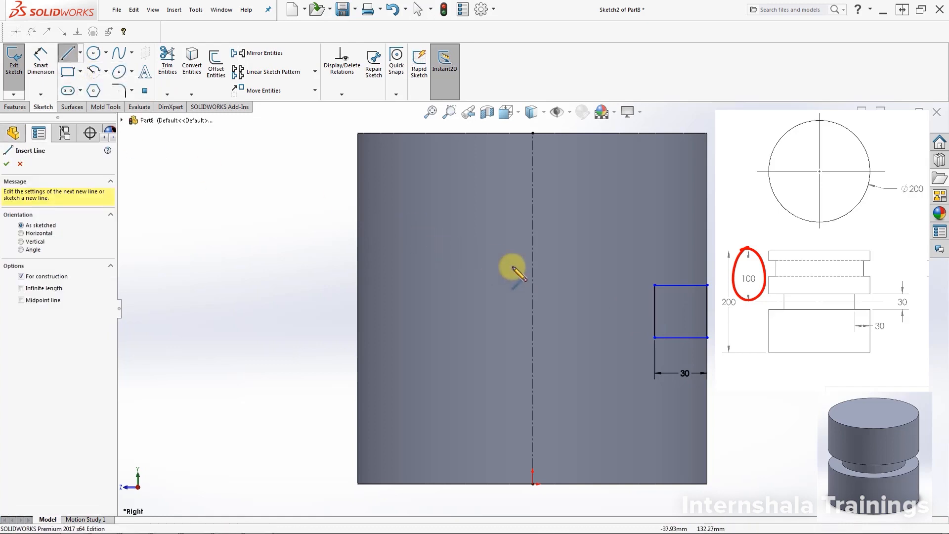
click(655, 311)
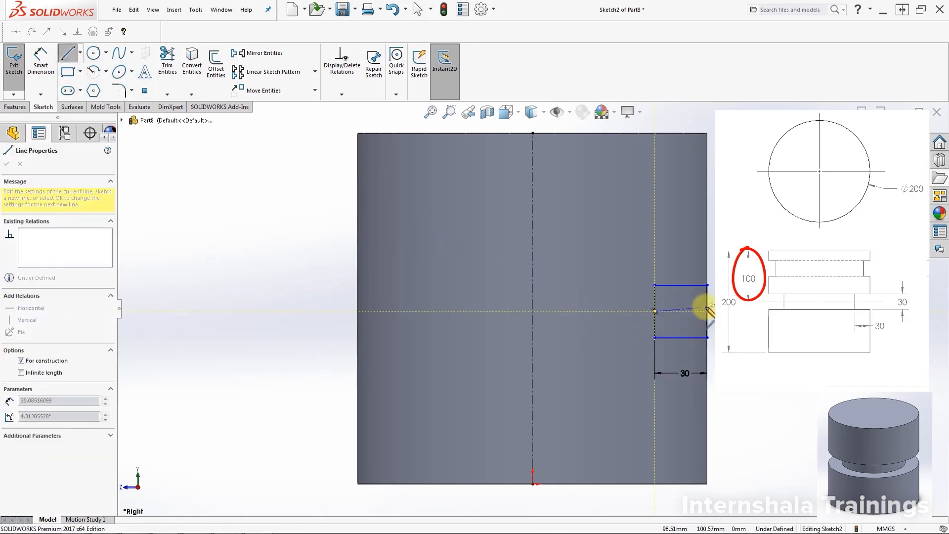
click(707, 312)
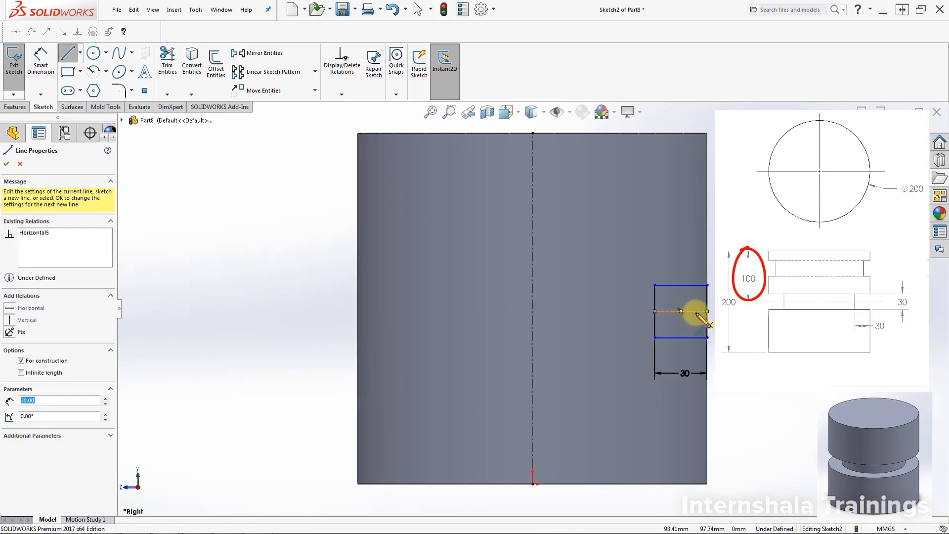
key(Escape)
drag(695, 311, 689, 293)
click(741, 321)
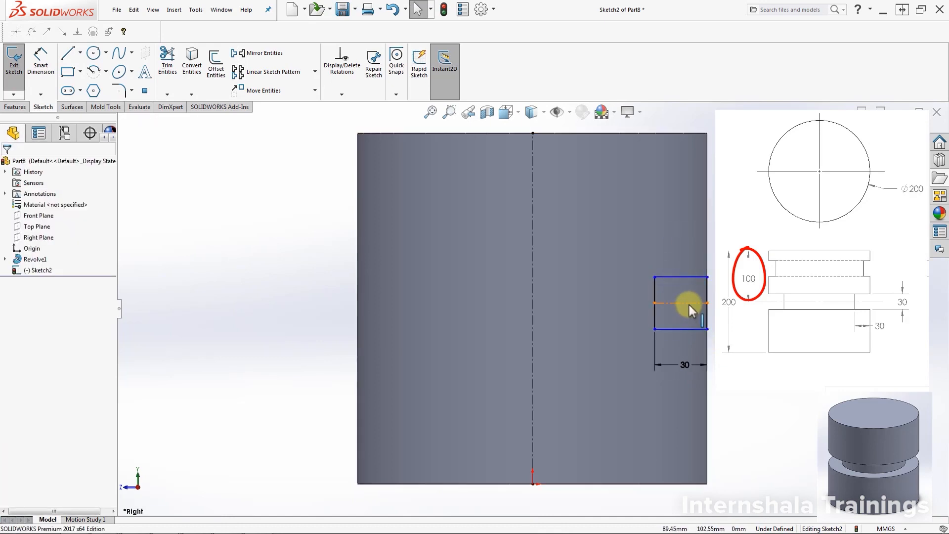
Dimension the square's horizontal centerline 100 mm below the cylinder's top edge
click(33, 64)
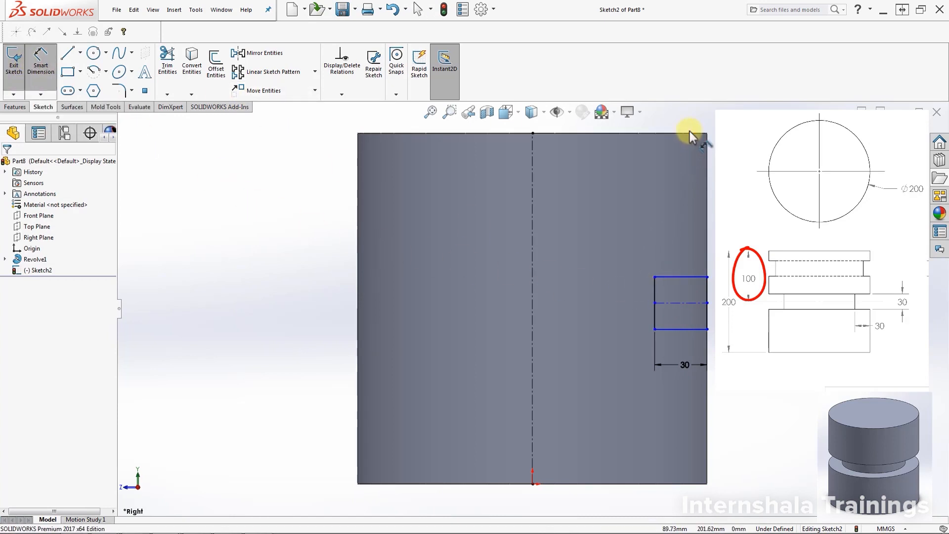
click(681, 303)
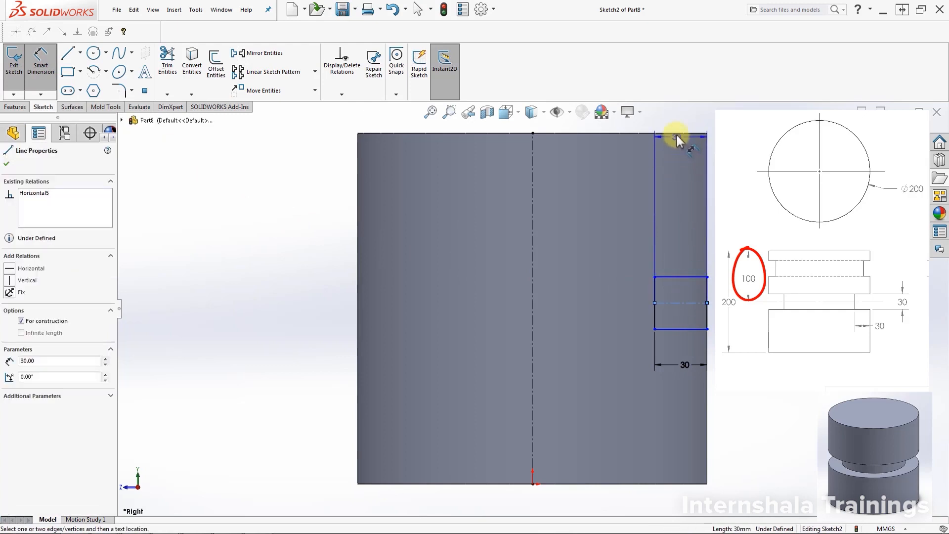
click(676, 134)
click(670, 215)
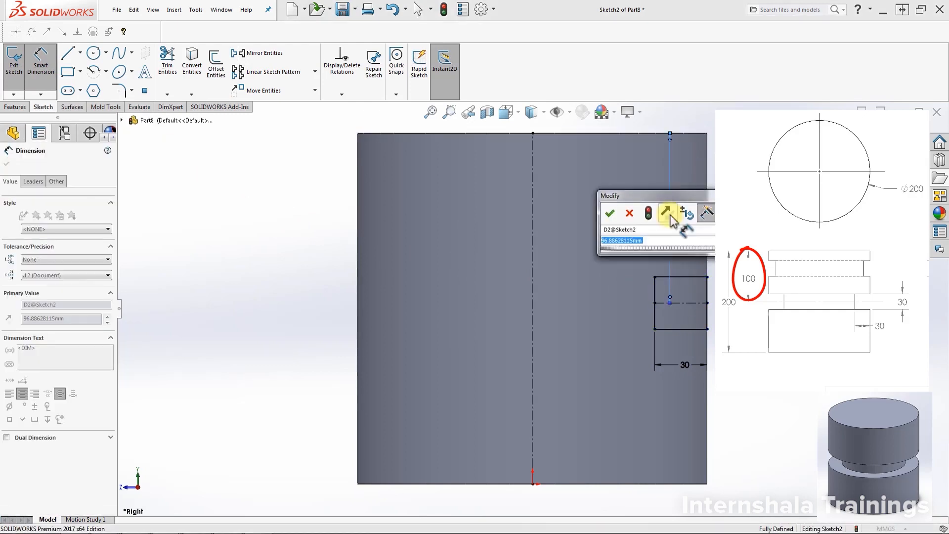
text(100)
key(Return)
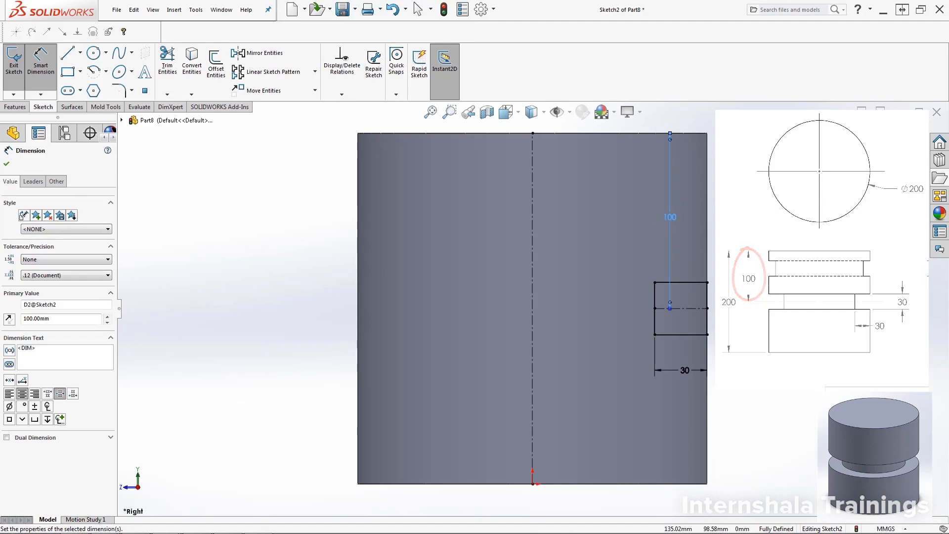
click(42, 60)
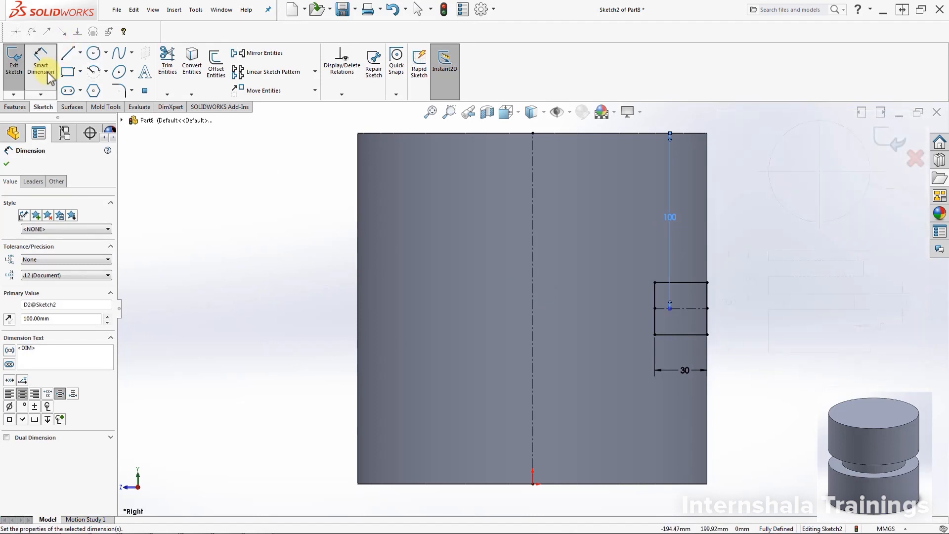
click(275, 286)
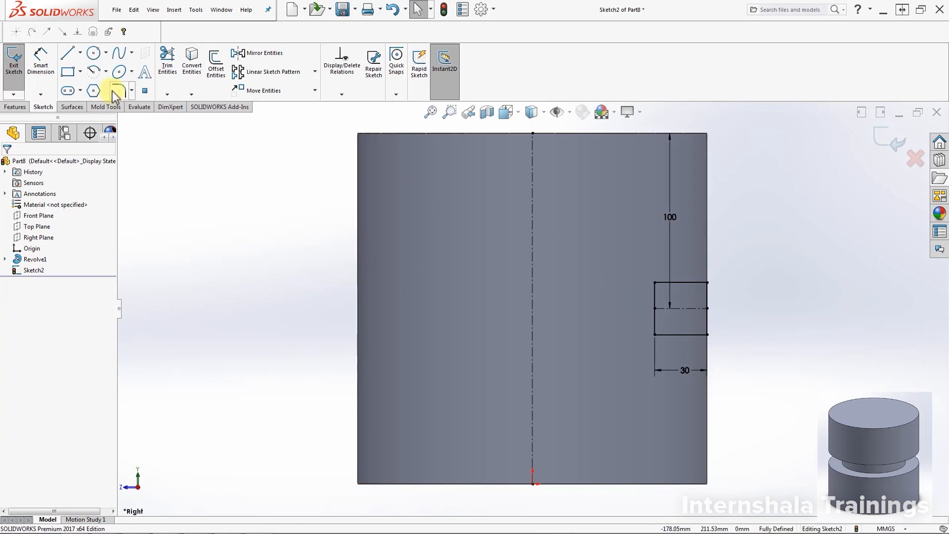
Create a Revolved Cut of the square profile around the vertical centerline with a blind 360-degree angle
click(13, 107)
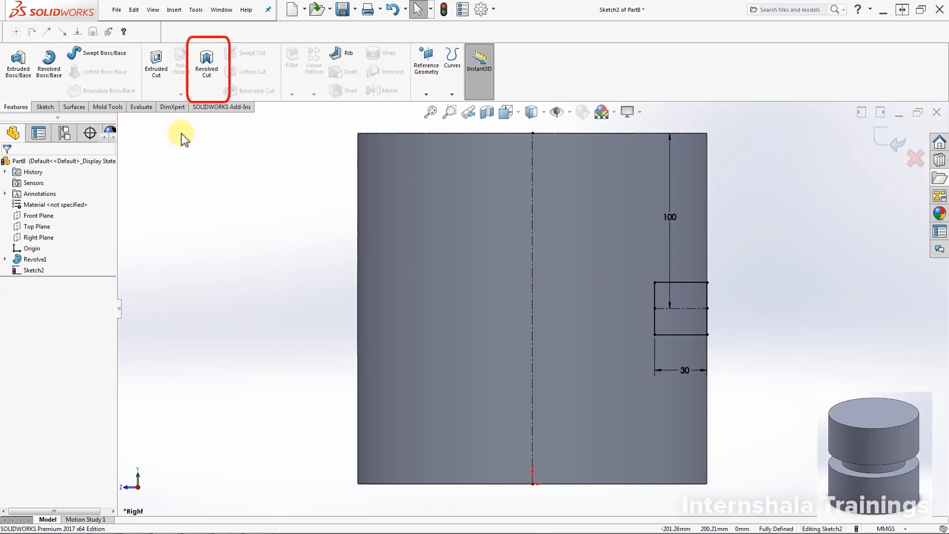
click(207, 67)
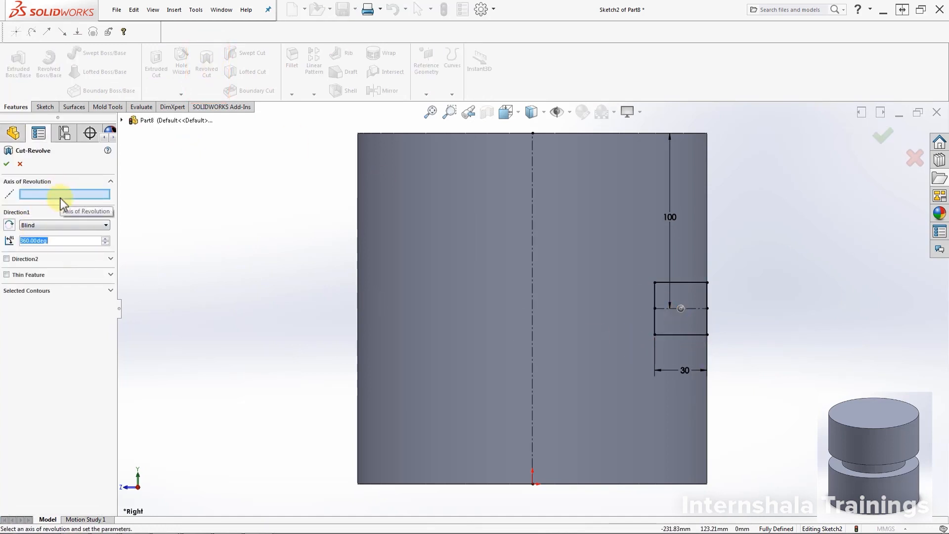
click(532, 328)
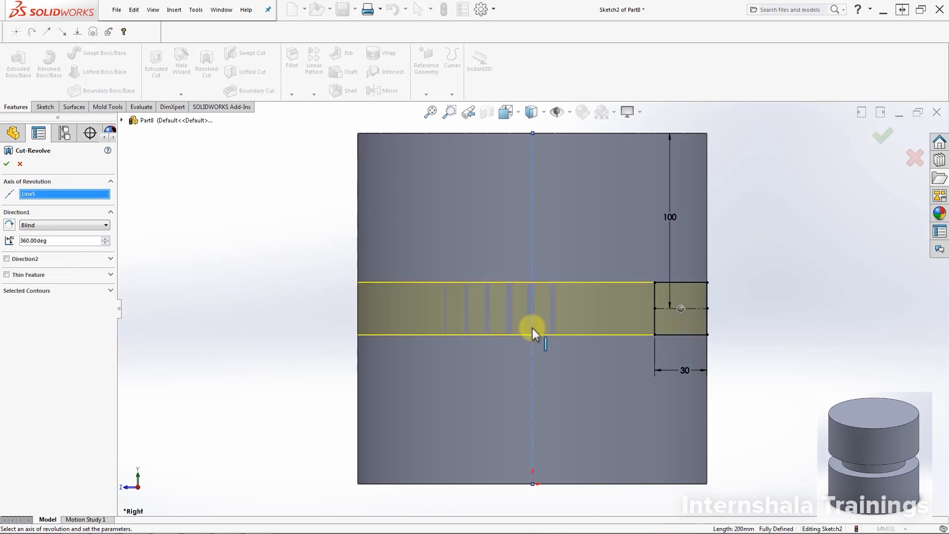
mouse_move(781, 234)
middle_down()
mouse_move(711, 288)
mouse_move(755, 298)
middle_up()
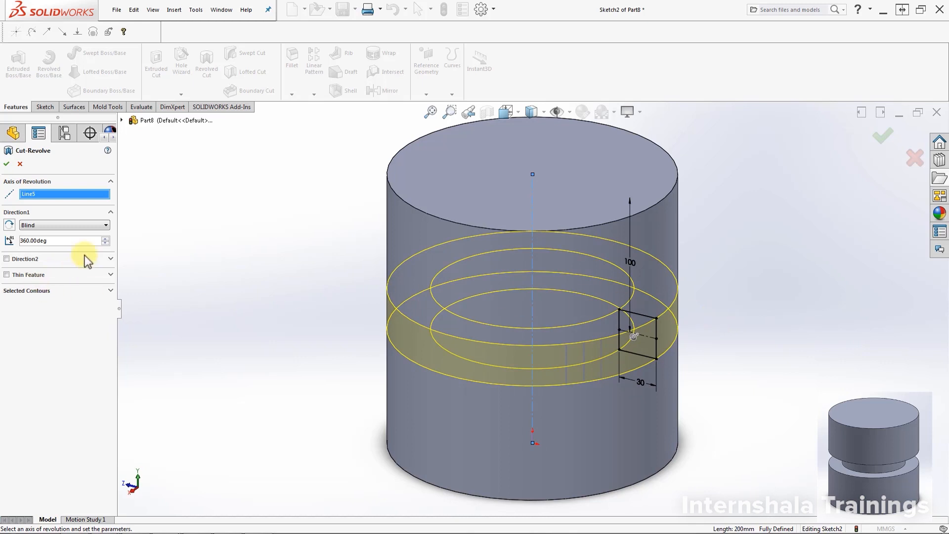
drag(106, 244, 105, 243)
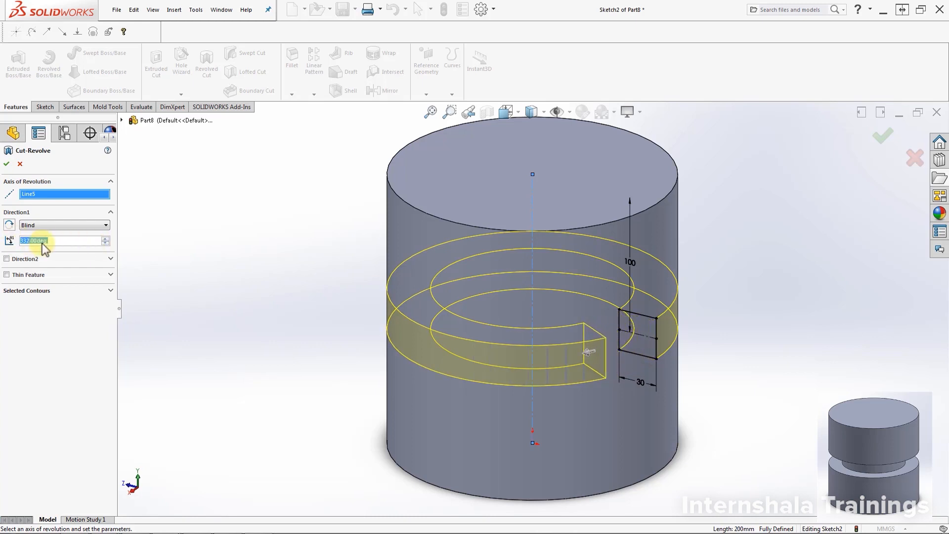
text(36)
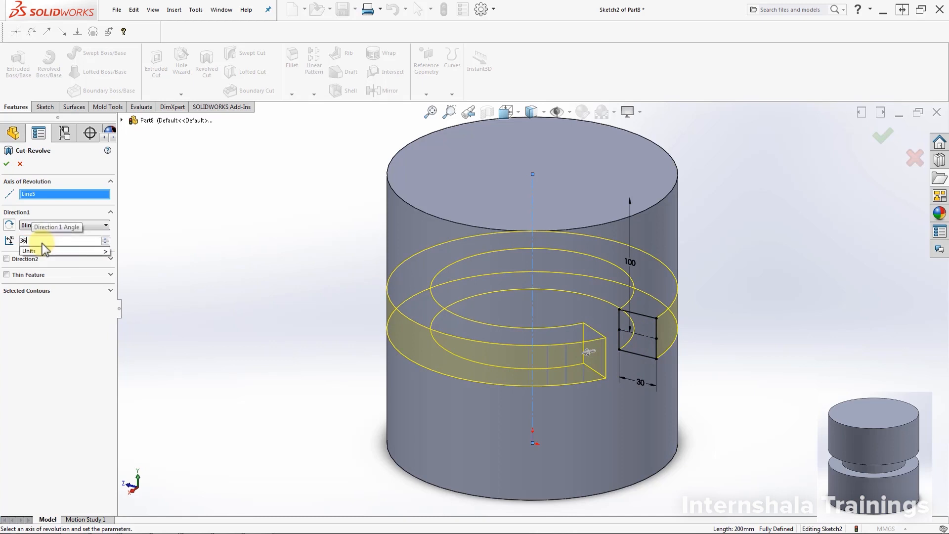
text(0)
key(Return)
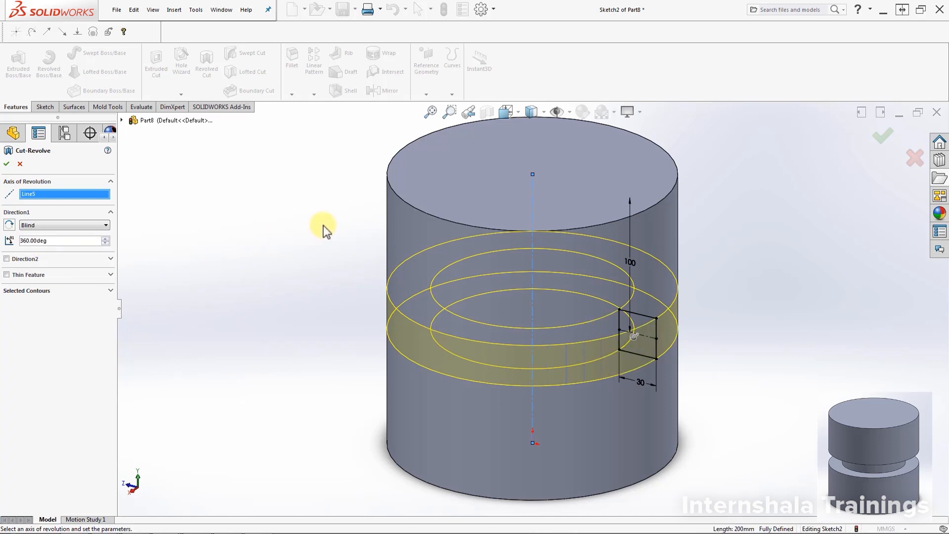
click(6, 164)
click(766, 402)
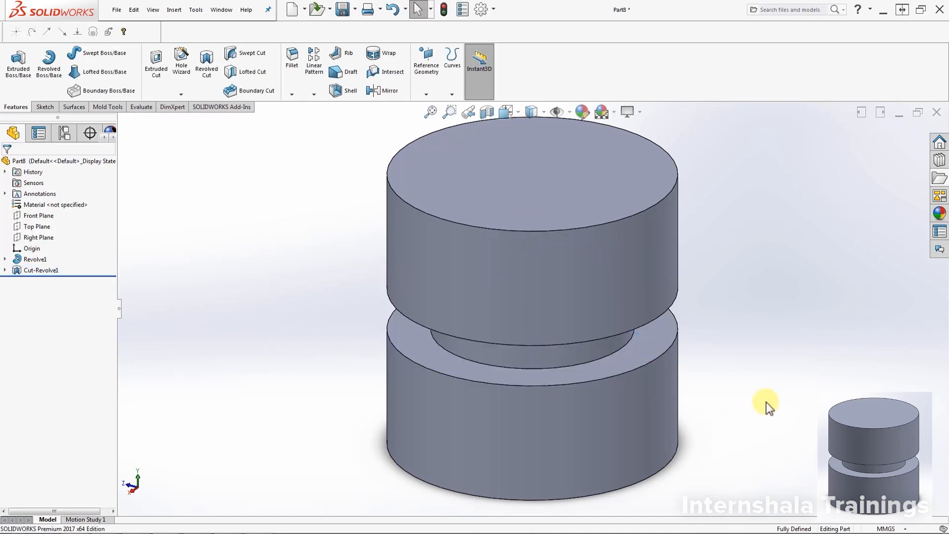
Start a new sketch on the Front Plane, viewed normal to the plane
middle_drag(764, 385, 786, 363)
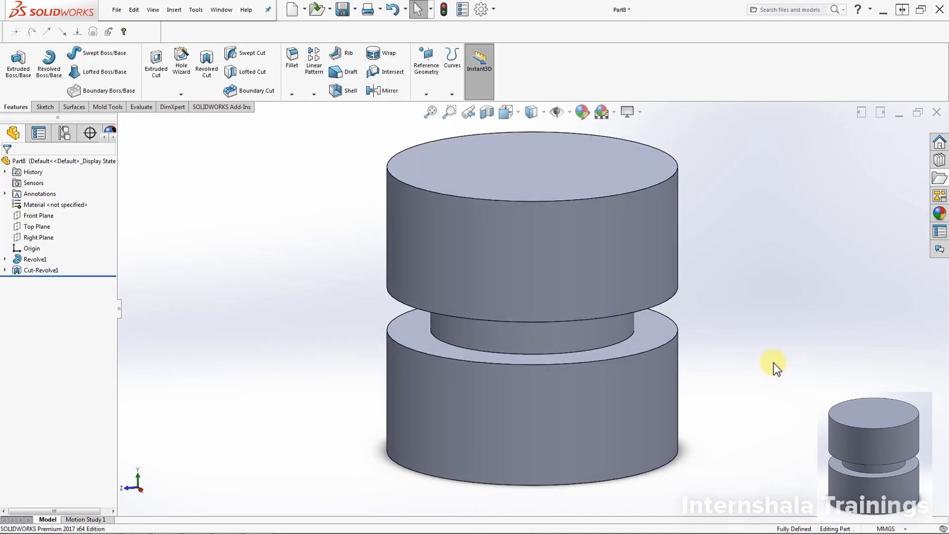
mouse_move(733, 394)
middle_down()
mouse_move(730, 377)
mouse_move(718, 397)
middle_up()
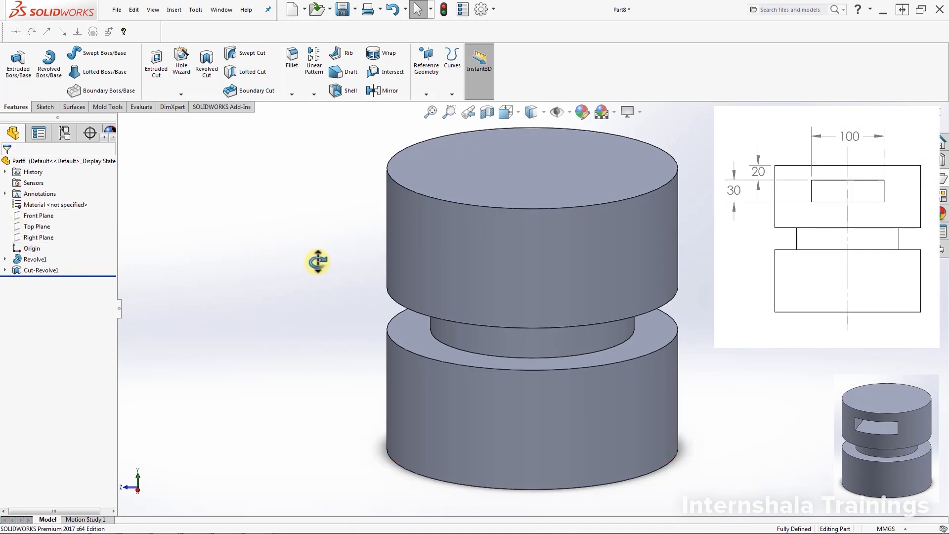
click(42, 218)
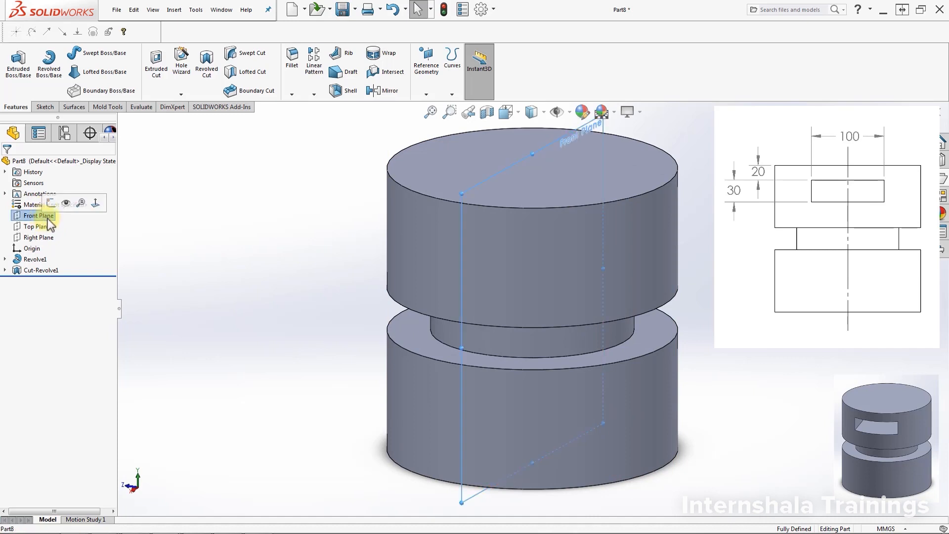
click(51, 203)
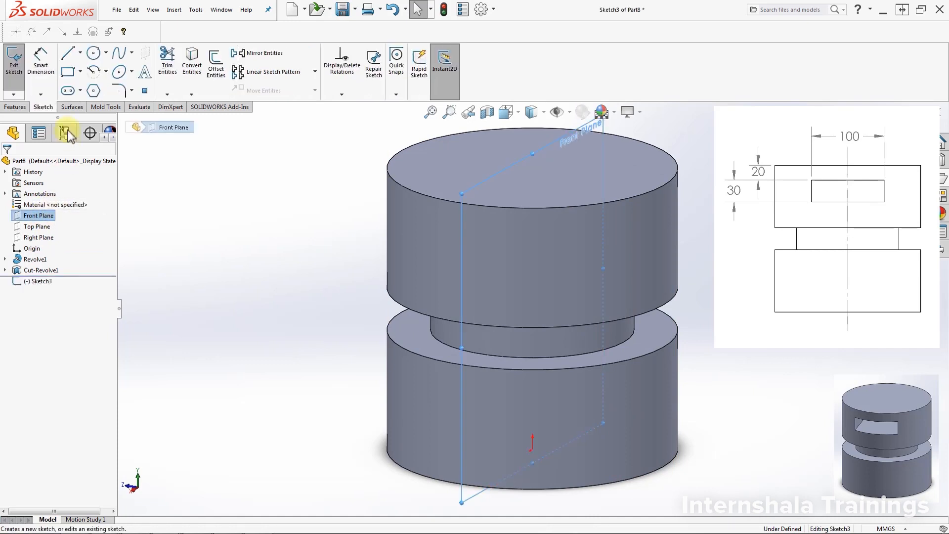
click(47, 277)
click(60, 263)
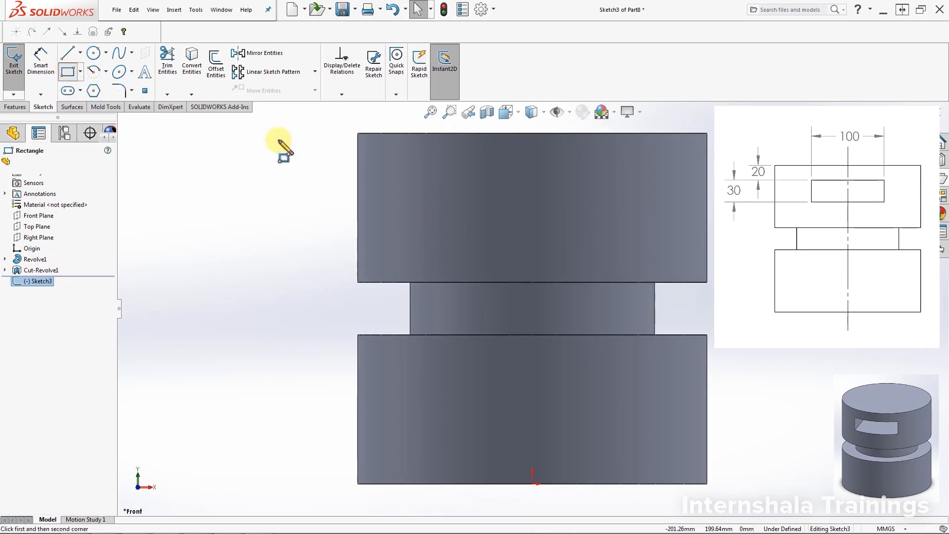
Sketch a corner rectangle about 102 mm wide and 29 mm high on the cylinder's upper section
click(68, 72)
click(452, 221)
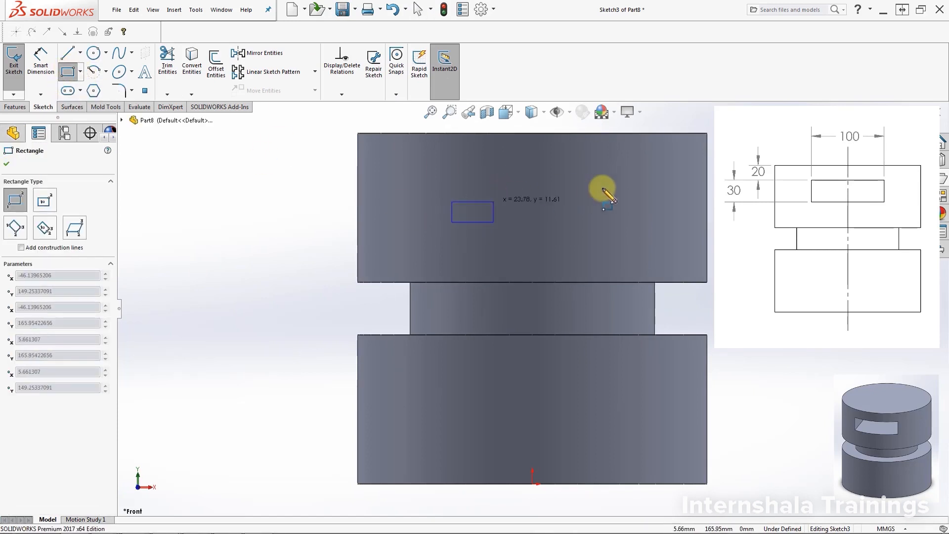
click(631, 171)
key(Escape)
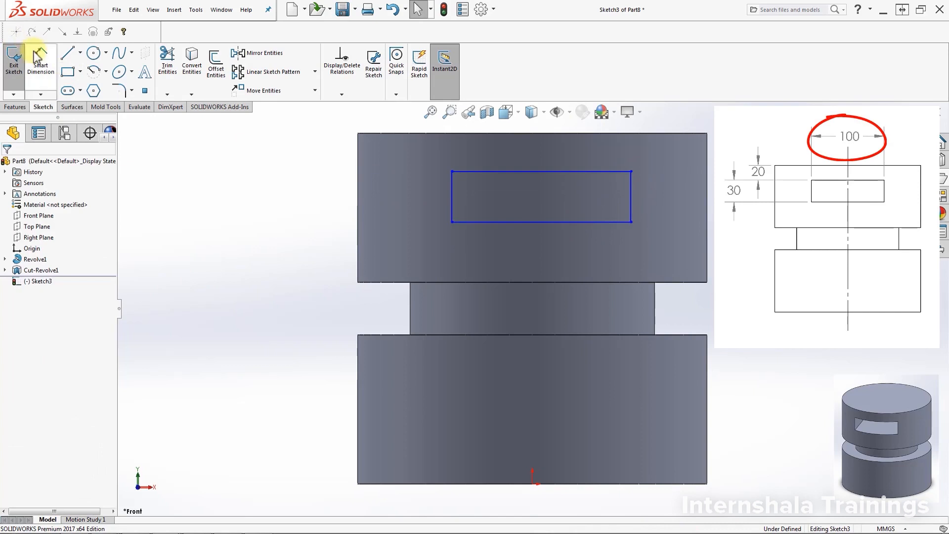
Dimension the rectangle to 100 mm wide and 30 mm high
click(39, 60)
click(563, 223)
click(550, 250)
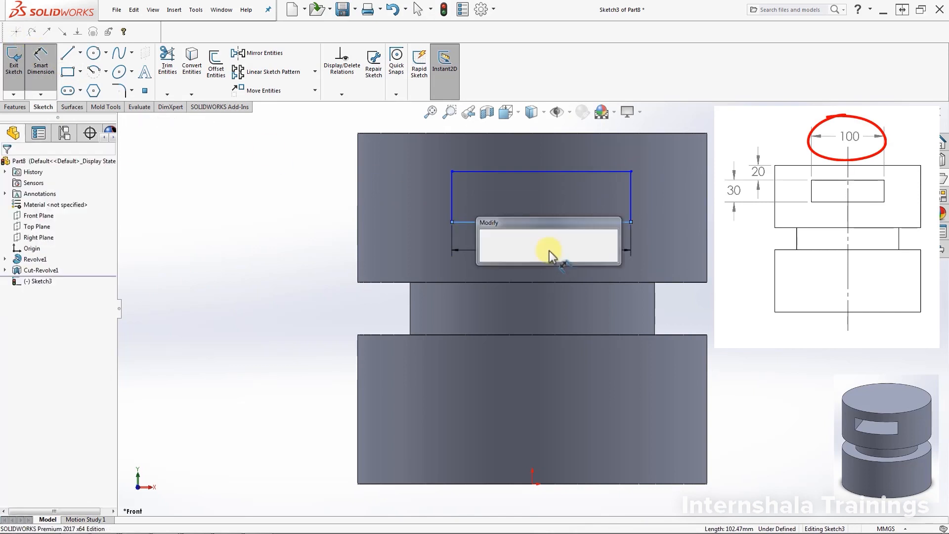
text(100)
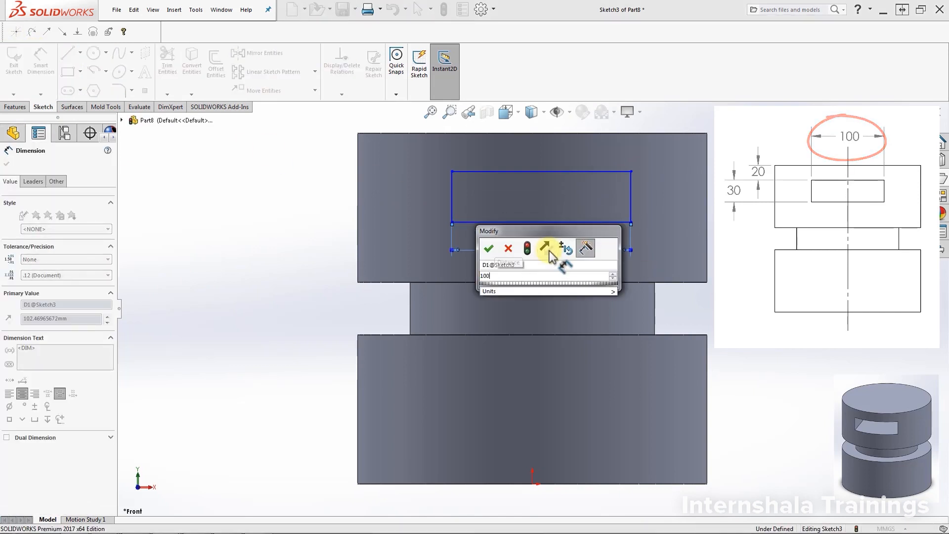
key(Return)
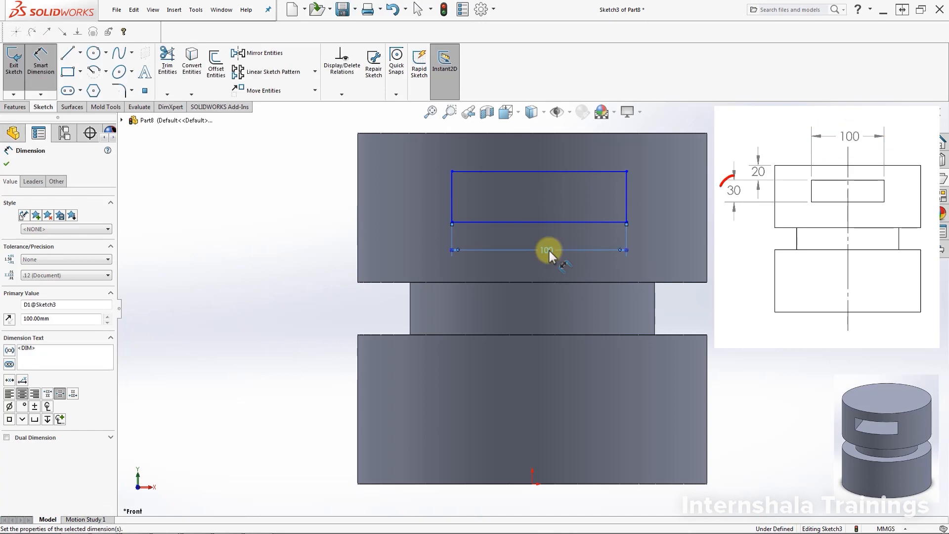
click(626, 202)
click(658, 202)
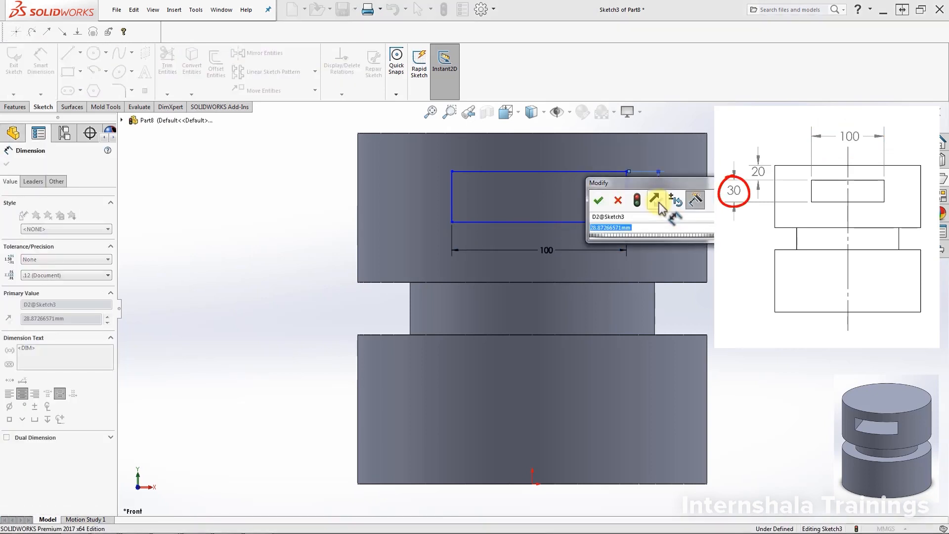
text(30)
key(Return)
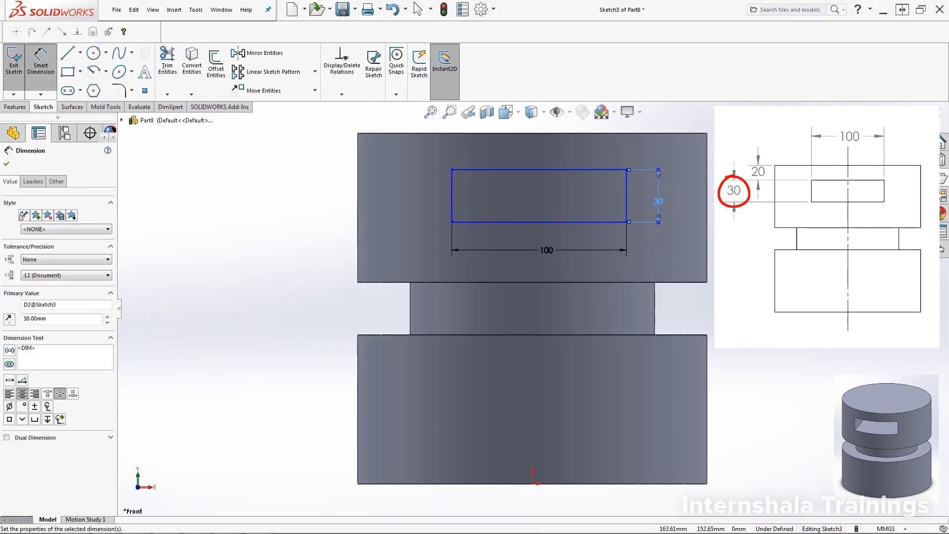
Dimension the rectangle's top edge 20 mm below the cylinder's top edge, and shift the rectangle slightly to the left
click(40, 80)
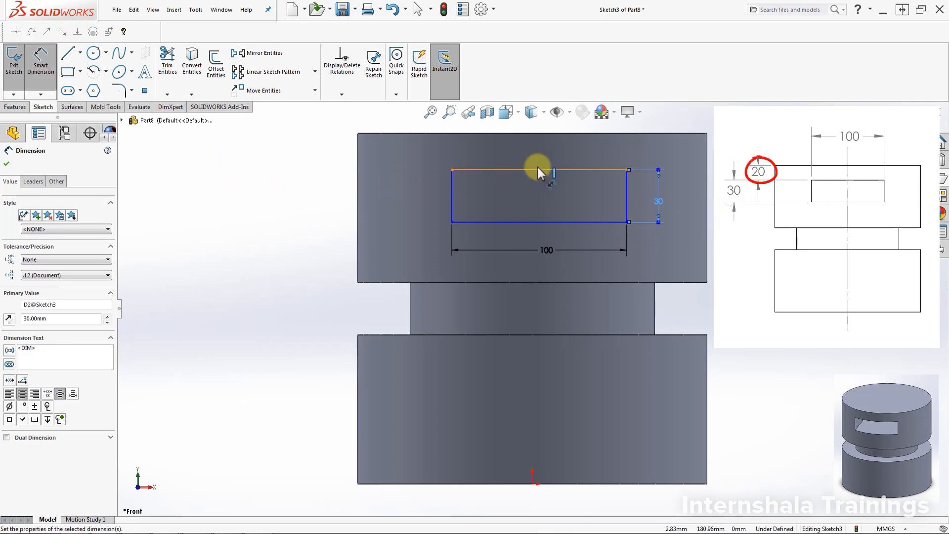
click(508, 169)
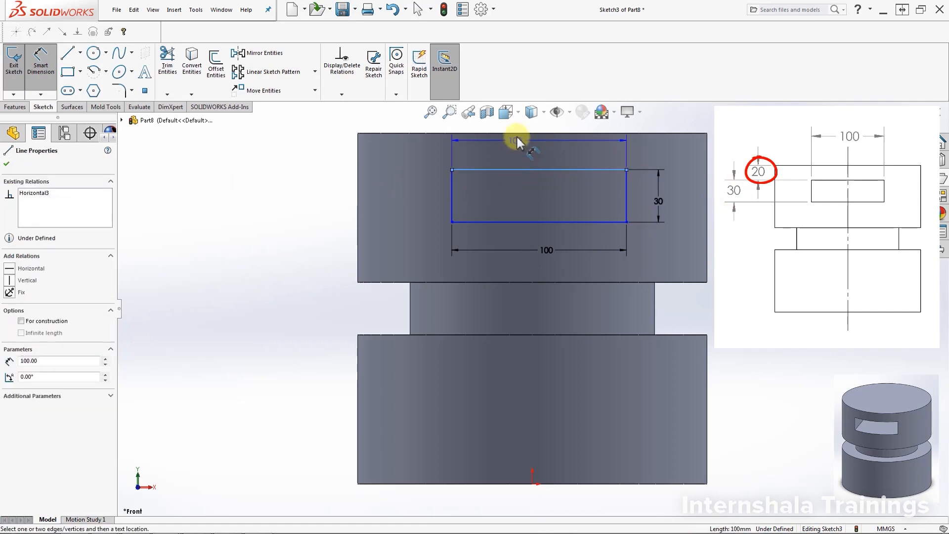
click(543, 139)
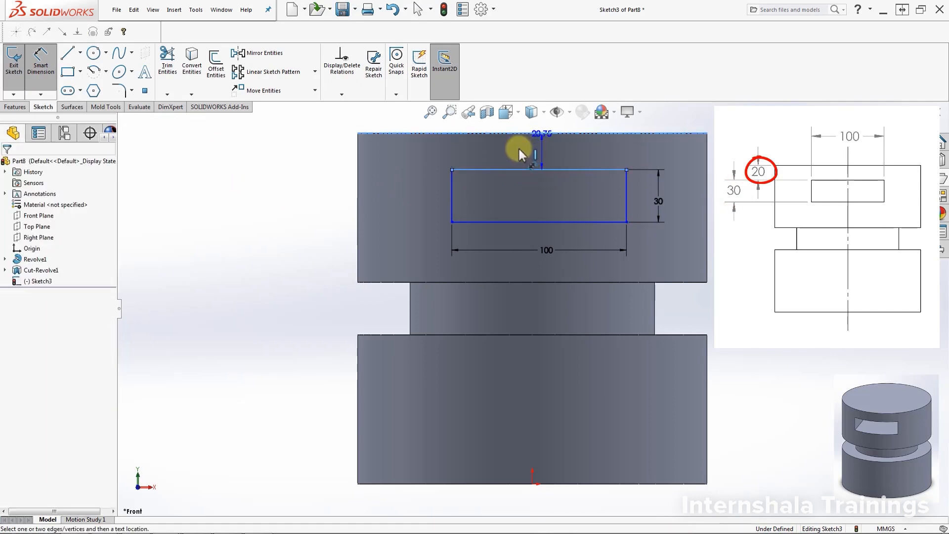
click(518, 149)
text(20)
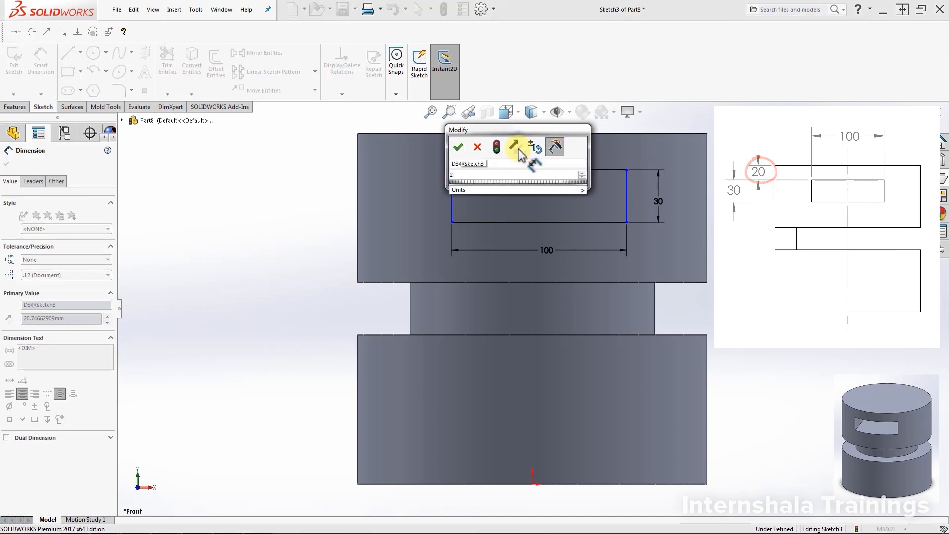
key(Return)
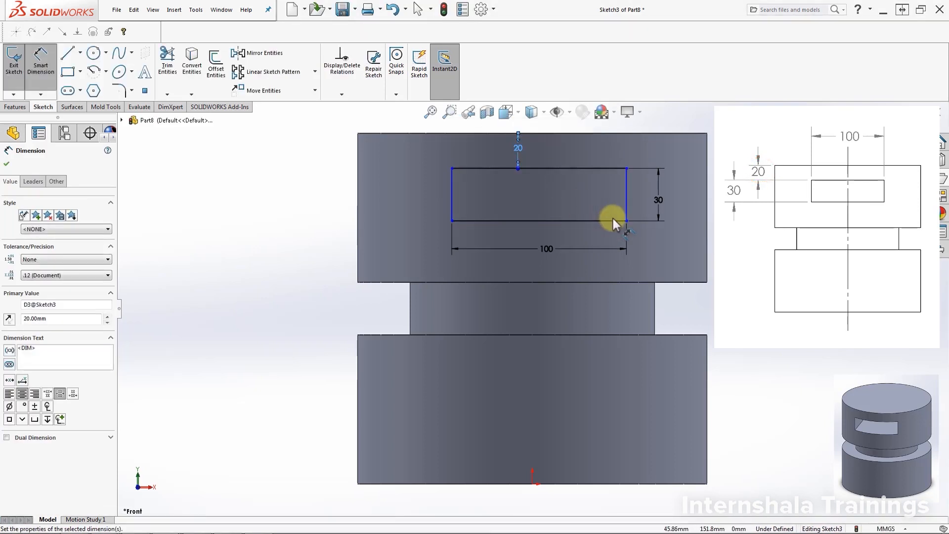
key(Escape)
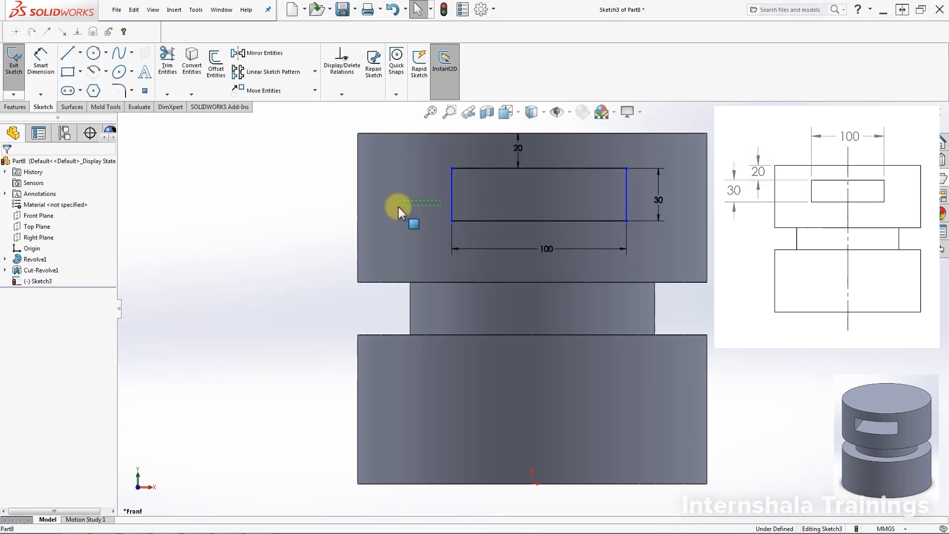
mouse_move(451, 203)
mouse_down()
mouse_move(530, 211)
mouse_move(427, 209)
mouse_move(443, 210)
mouse_up()
key(Escape)
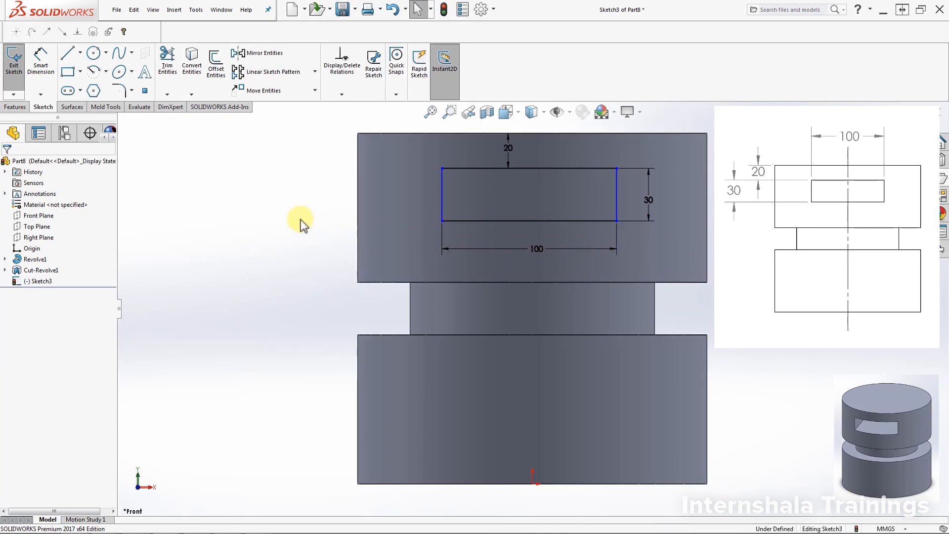
Draw a centerline about 50 mm long from the midpoint of the rectangle's bottom edge to the midpoint of the cylinder's top edge
click(79, 52)
click(87, 82)
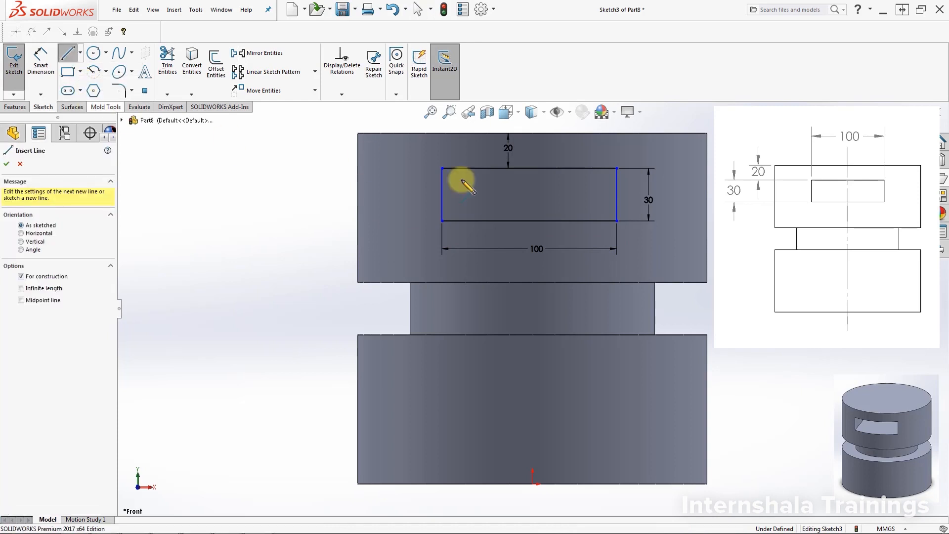
click(529, 221)
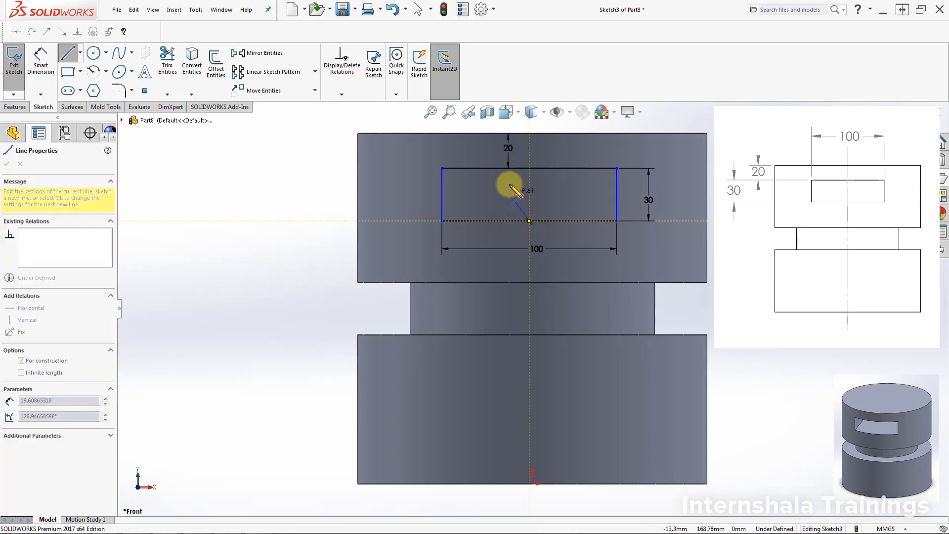
click(532, 133)
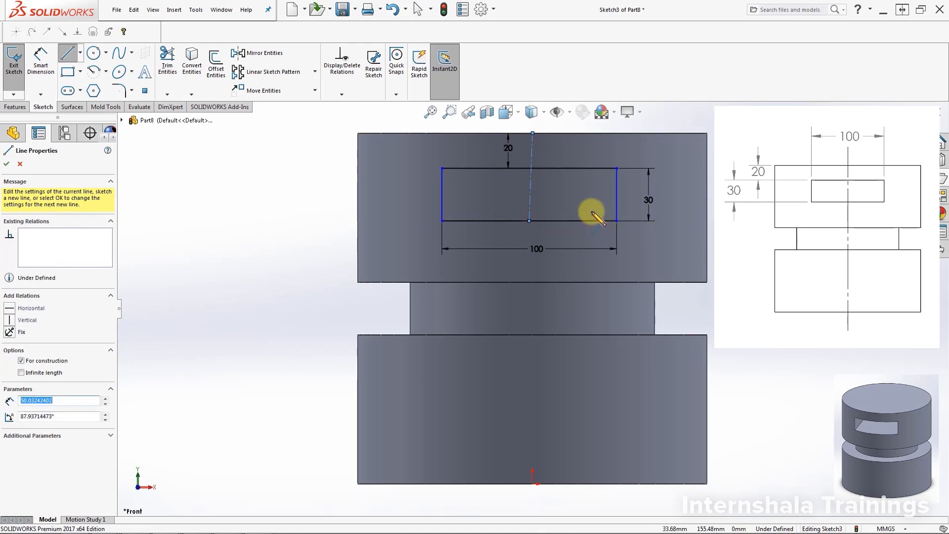
key(Escape)
key(Escape)
Add a Vertical relation to the centerline to center the rectangle on the cylinder
click(530, 205)
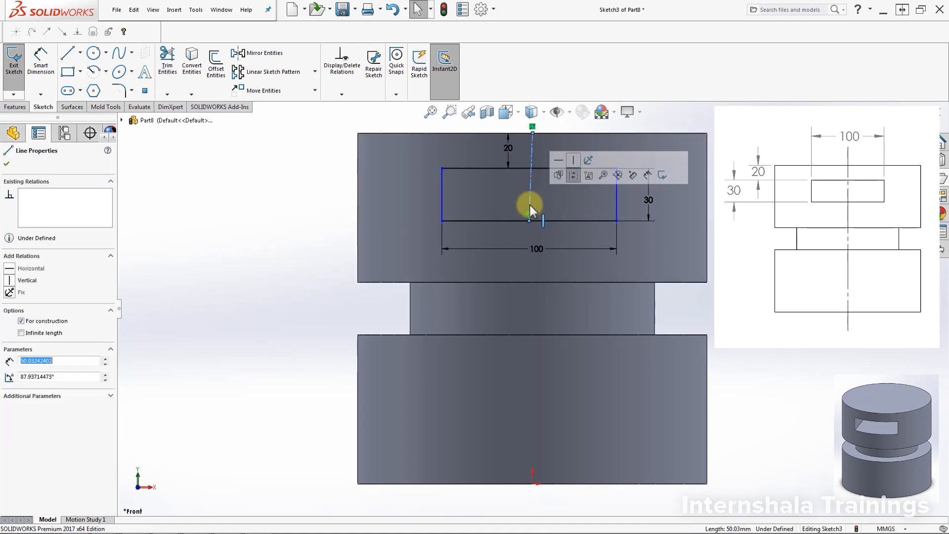
click(27, 279)
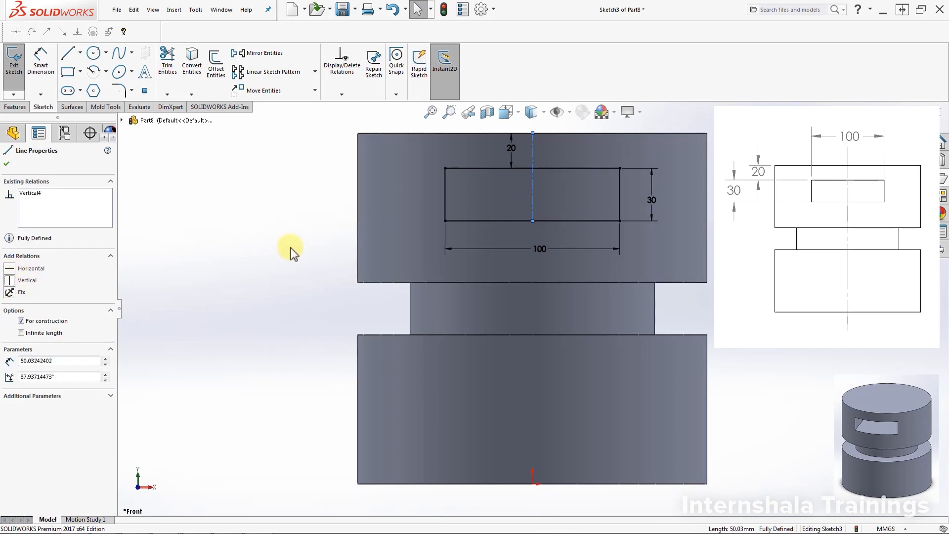
click(323, 238)
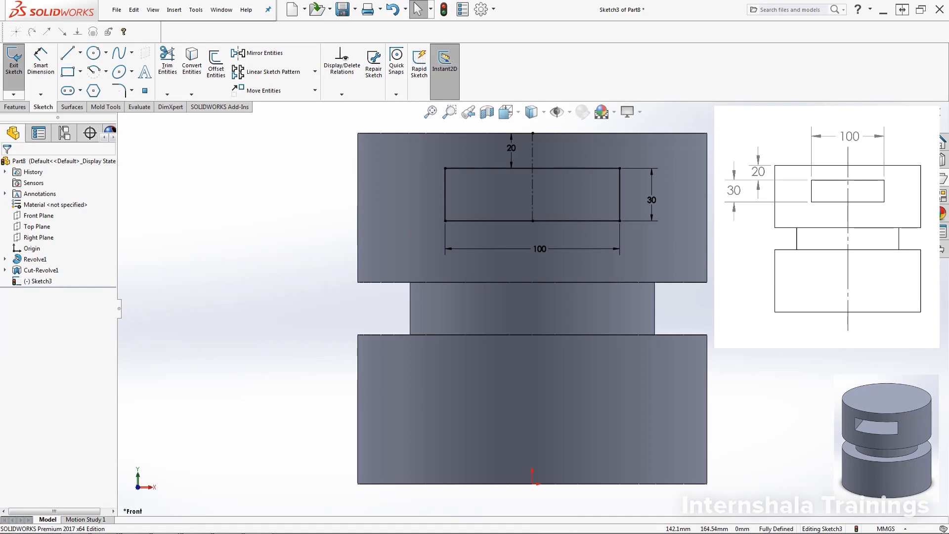
Create an Extruded Cut of the rectangle with the Through All - Both end condition to form the slot through the upper section
click(15, 108)
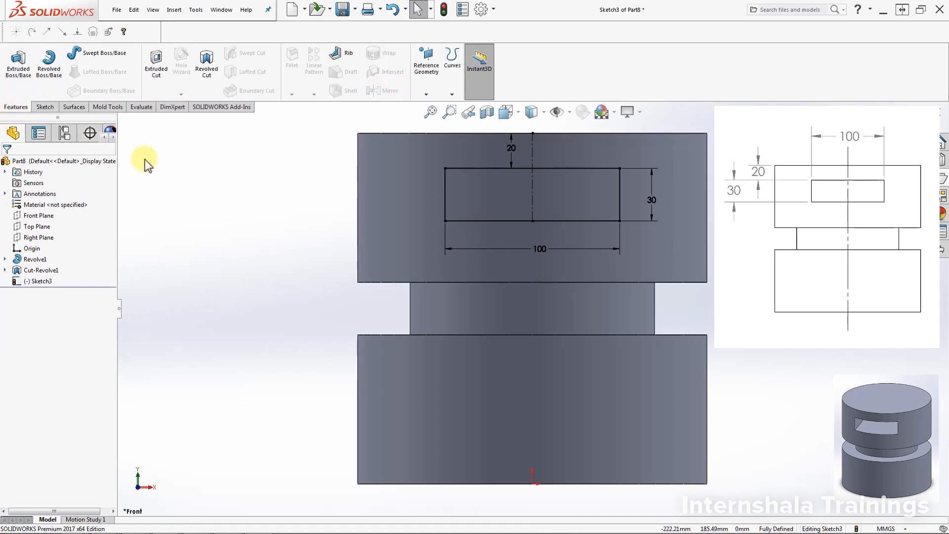
click(157, 79)
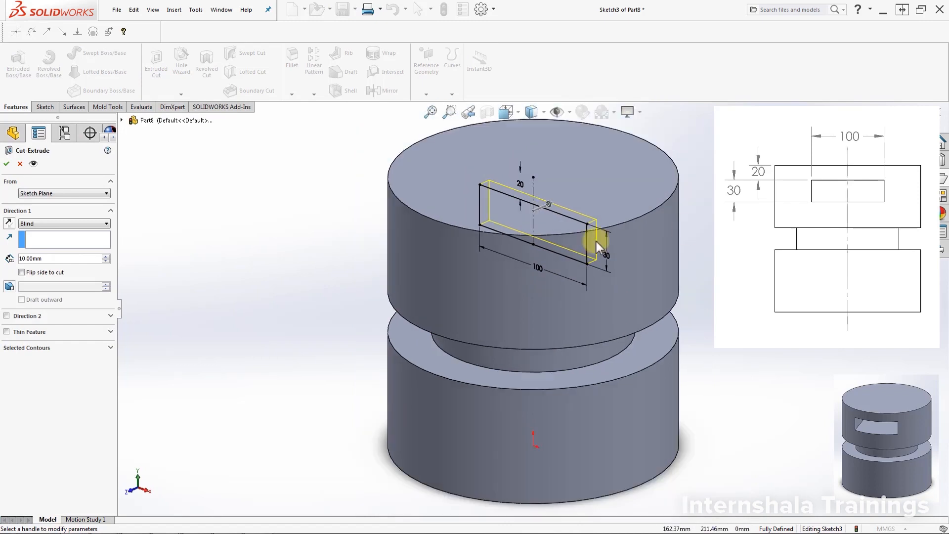
click(40, 225)
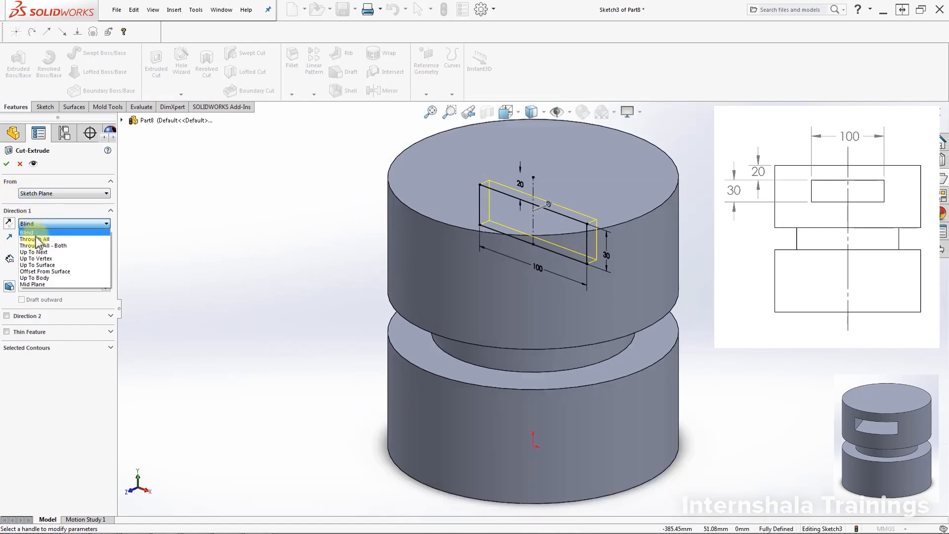
click(35, 238)
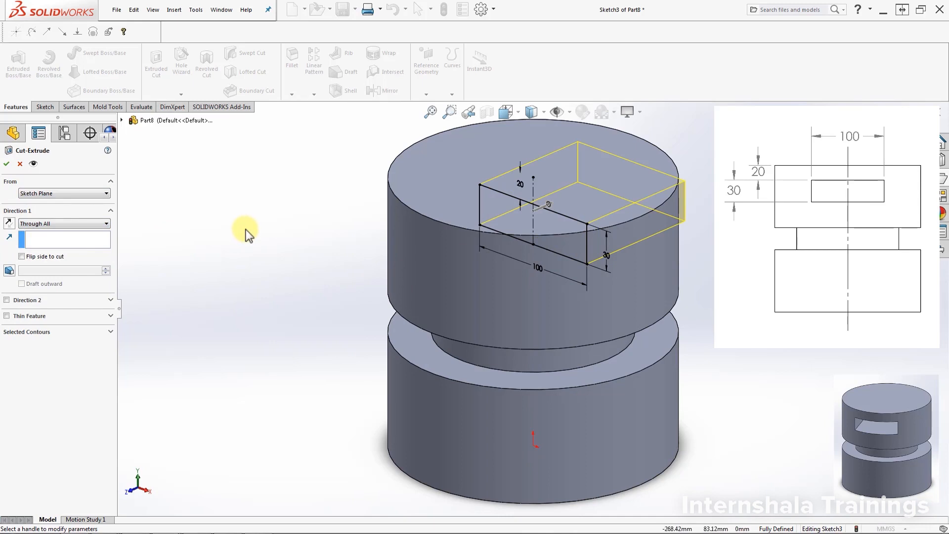
middle_drag(248, 221, 278, 216)
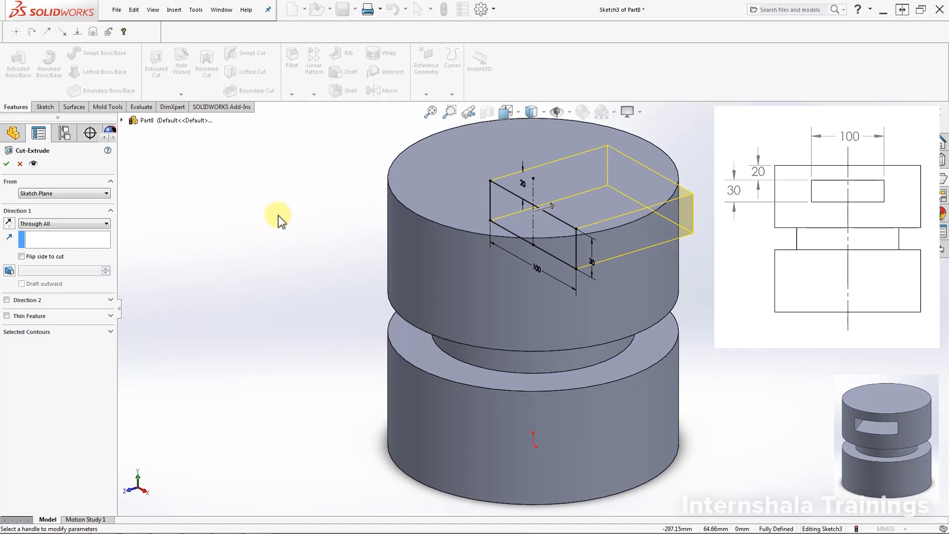
click(94, 225)
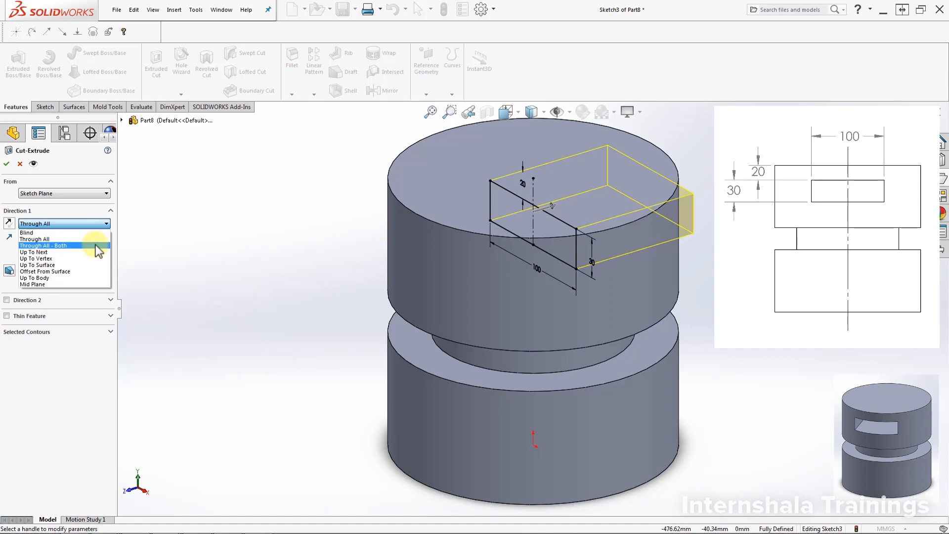
click(96, 245)
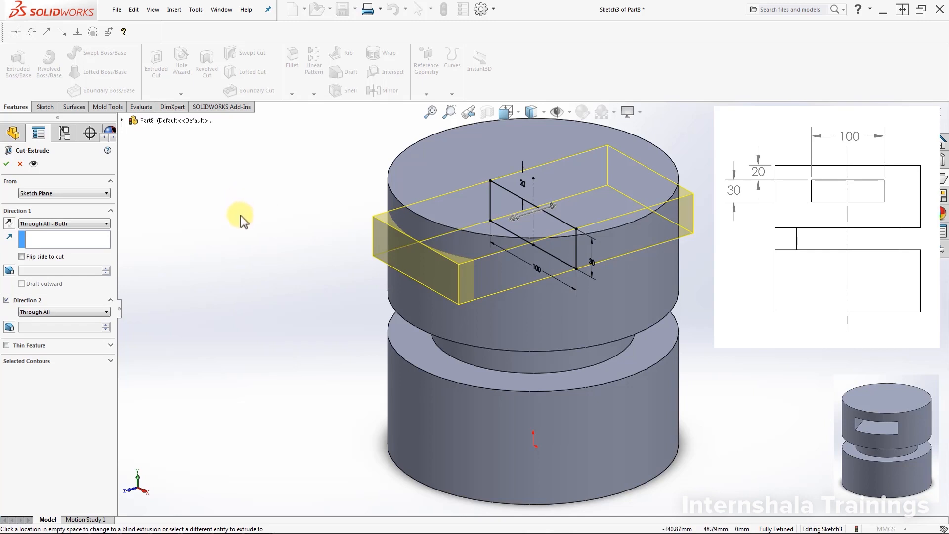
click(7, 163)
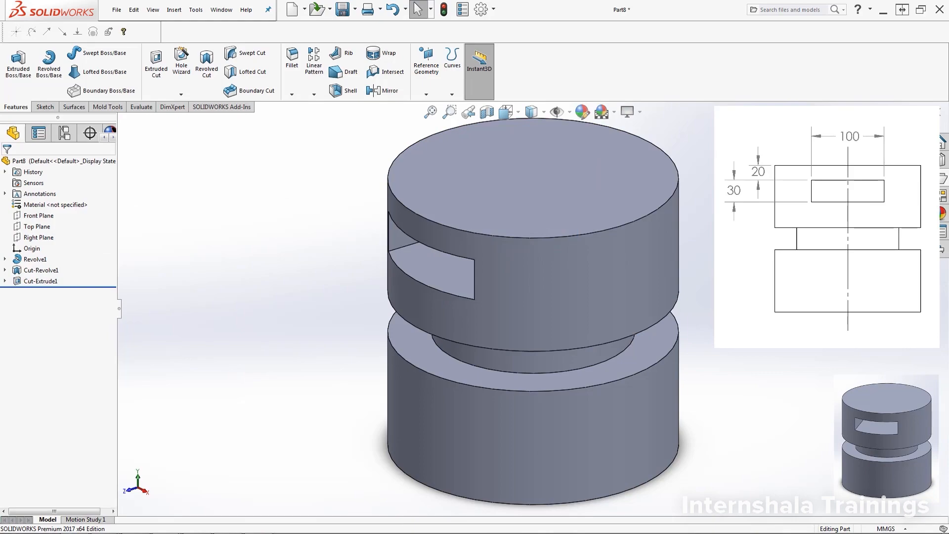
middle_drag(495, 296, 573, 290)
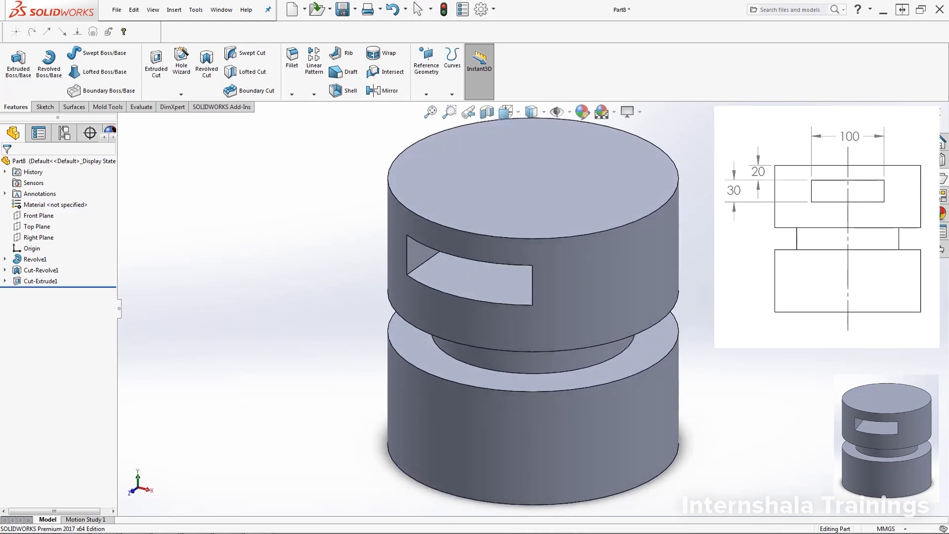